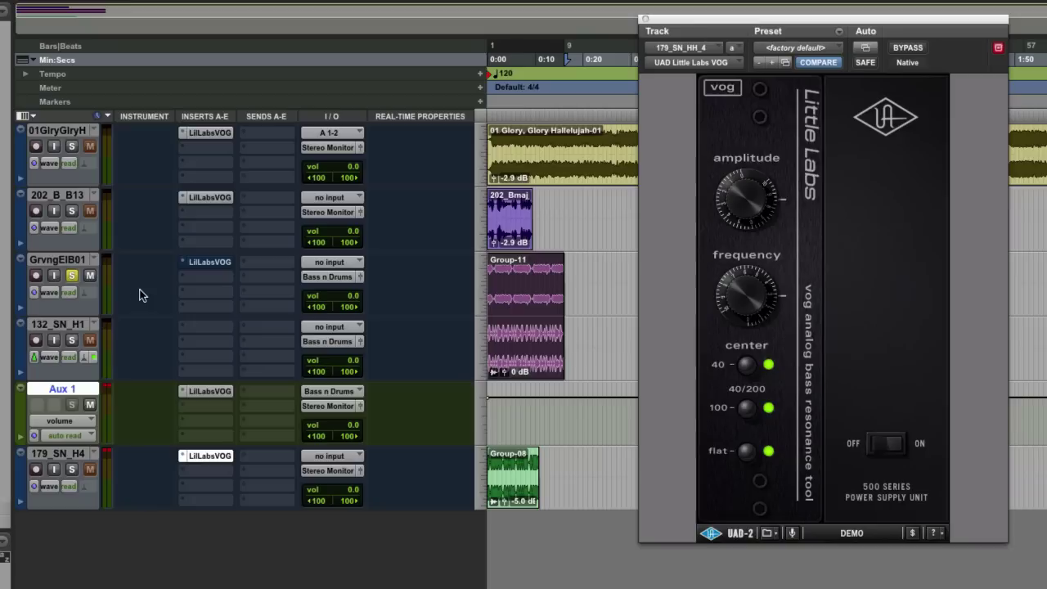
- Bypass Aux 1's VOG, take the solo off 132_SN_H1, and set GrvngElB01's volume to +2.9 dB
{"action": "left_click", "coordinate": [211, 393], "text": "super"}
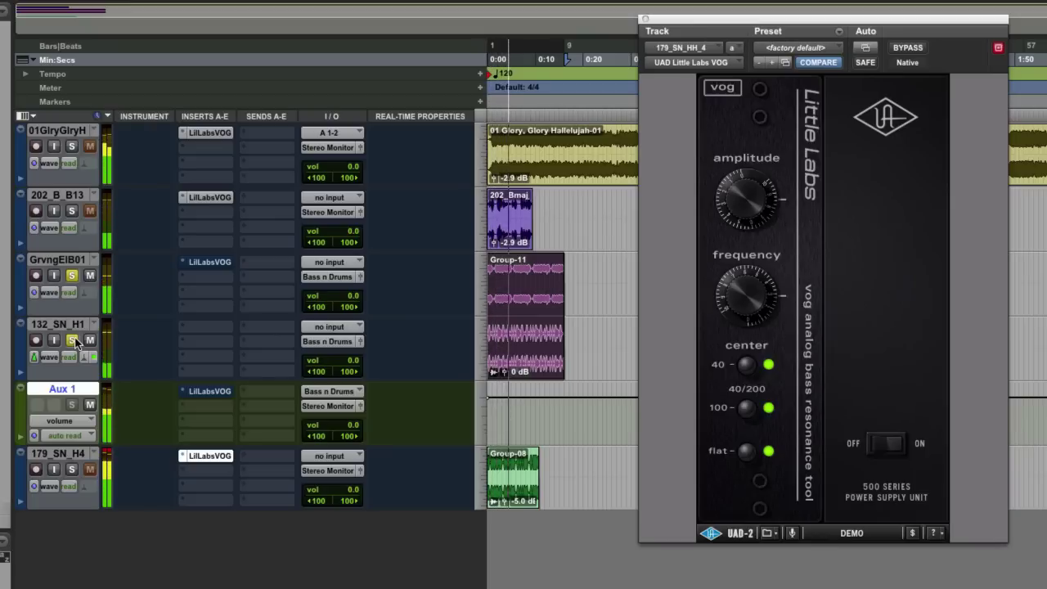
{"action": "left_click", "coordinate": [72, 340]}
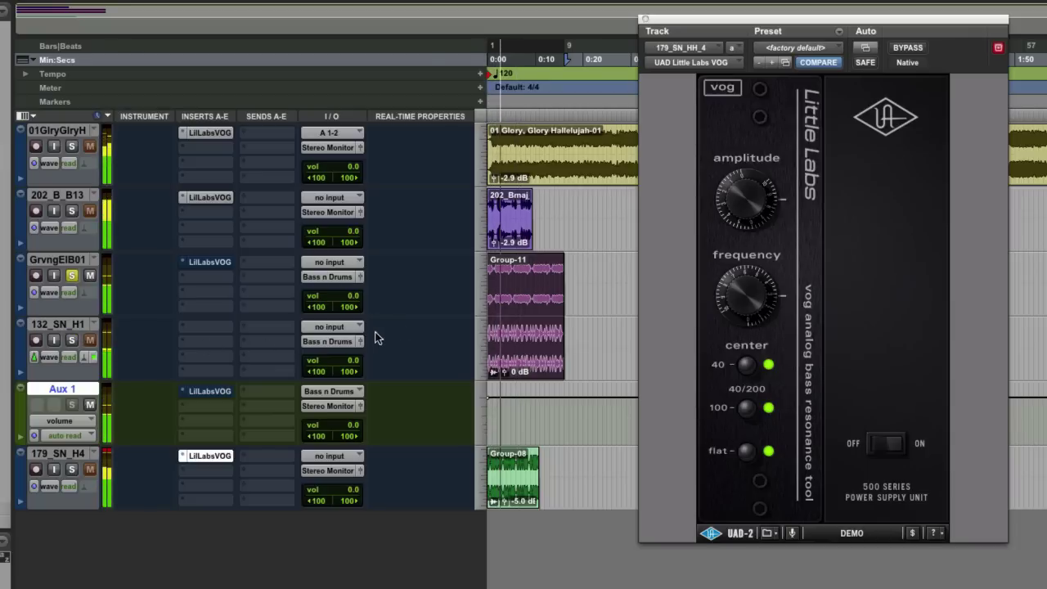
{"action": "left_click_drag", "start_coordinate": [348, 299], "coordinate": [350, 296]}
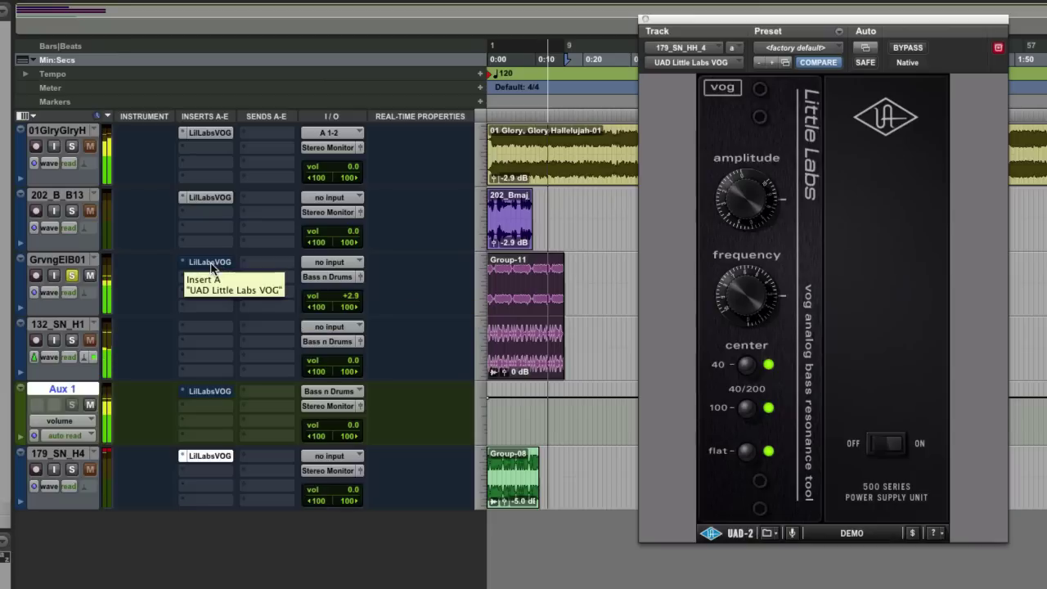
- Restart playback and adjust the resonance frequency of the GrvngElB01 bass track's VOG
{"action": "key", "text": "space"}
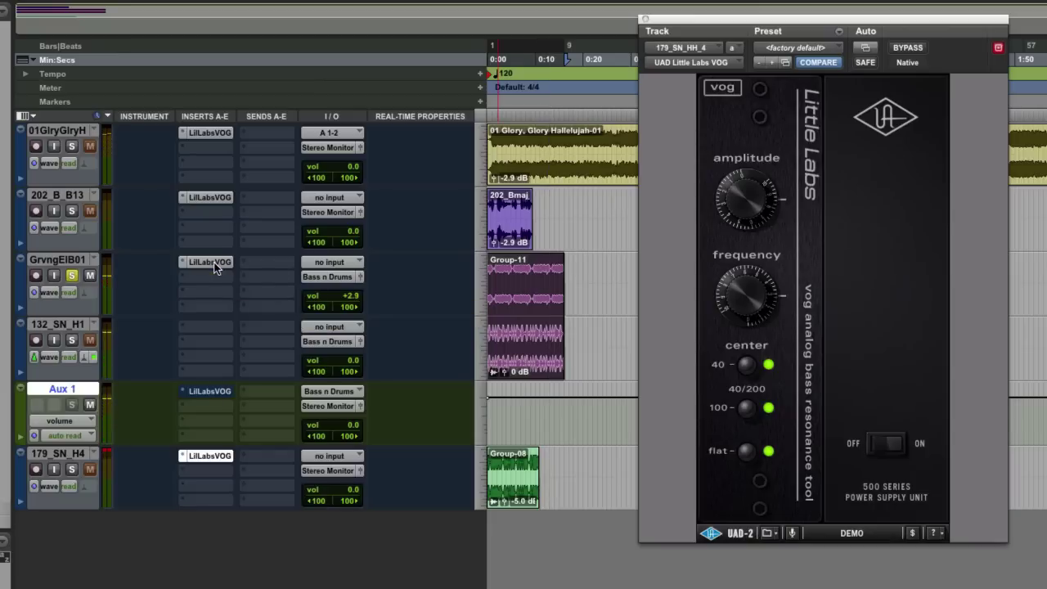
{"action": "key", "text": "space"}
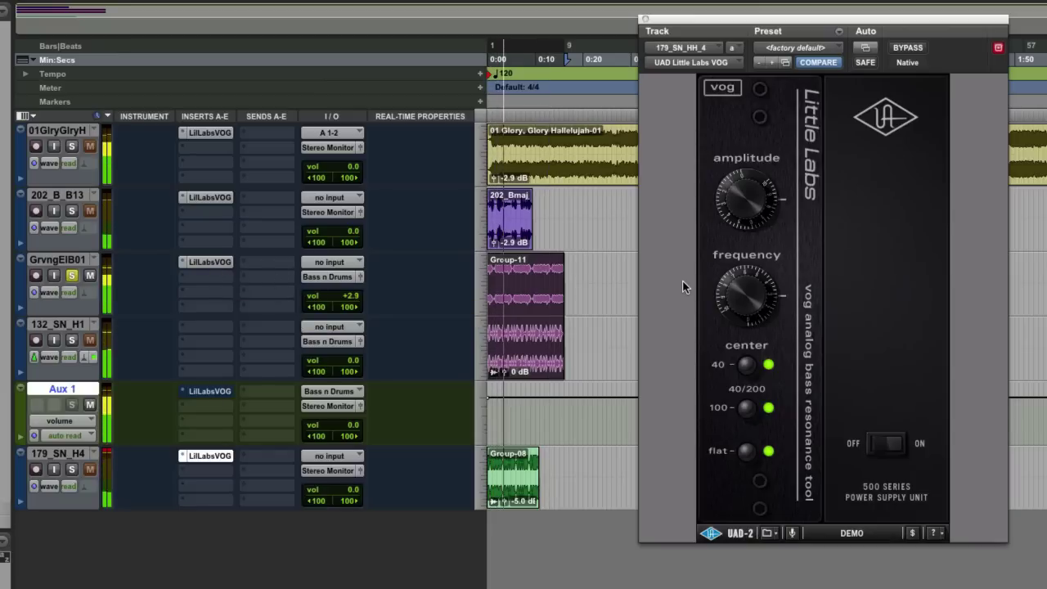
{"action": "mouse_move", "coordinate": [741, 278]}
{"action": "left_mouse_down"}
{"action": "mouse_move", "coordinate": [710, 319]}
{"action": "mouse_move", "coordinate": [732, 294]}
{"action": "left_mouse_up"}
{"action": "left_click", "coordinate": [224, 262]}
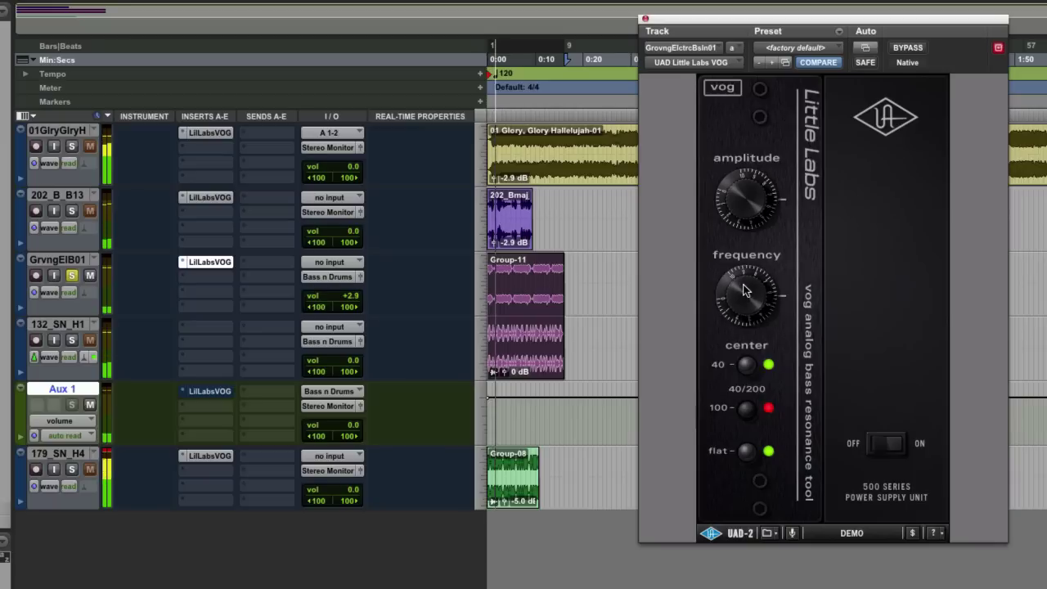
{"action": "left_click_drag", "start_coordinate": [744, 290], "coordinate": [740, 336]}
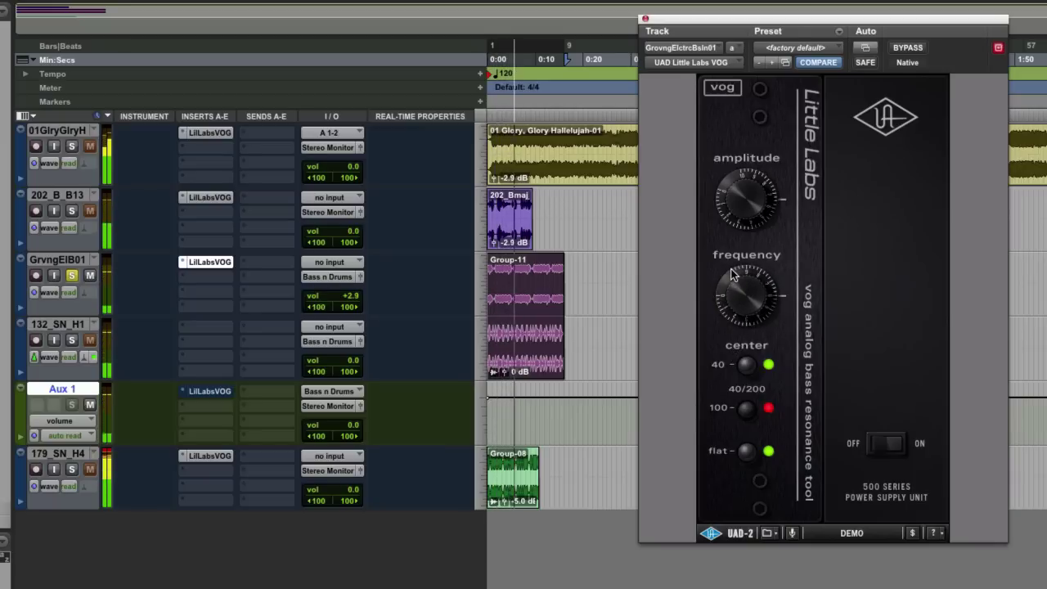
{"action": "mouse_move", "coordinate": [733, 276]}
{"action": "left_mouse_down"}
{"action": "mouse_move", "coordinate": [730, 233]}
{"action": "mouse_move", "coordinate": [732, 296]}
{"action": "left_mouse_up"}
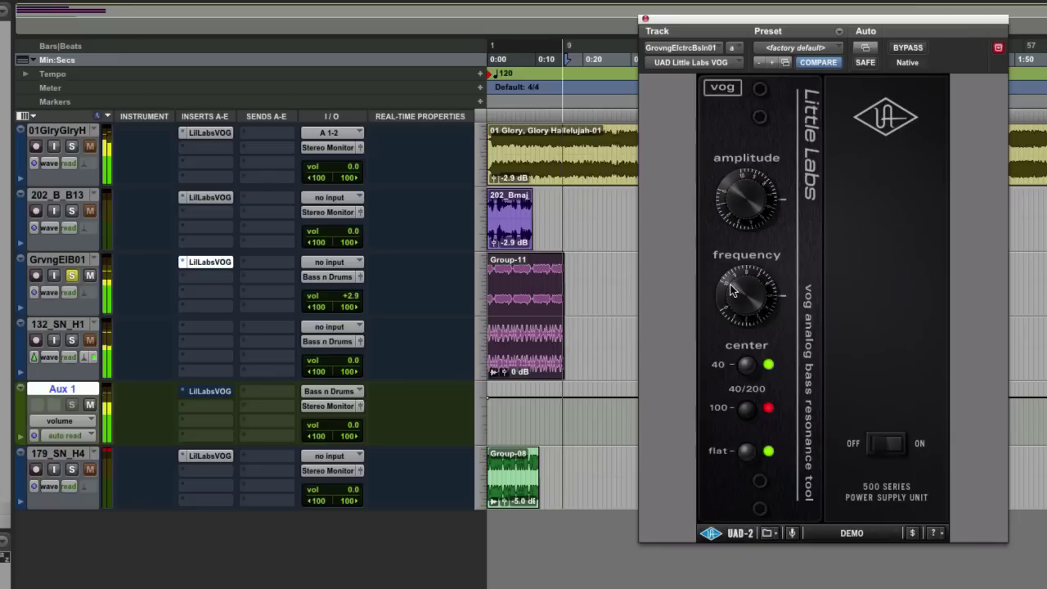
- A/B the bass VOG's flat setting during playback, leaving flat active
{"action": "left_click", "coordinate": [746, 451]}
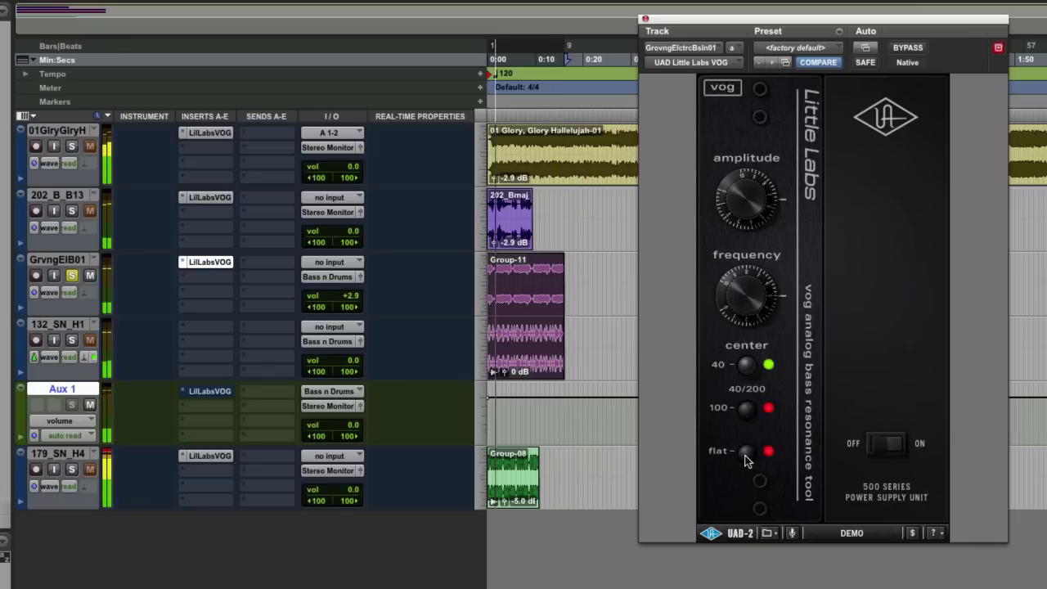
{"action": "left_click", "coordinate": [743, 453]}
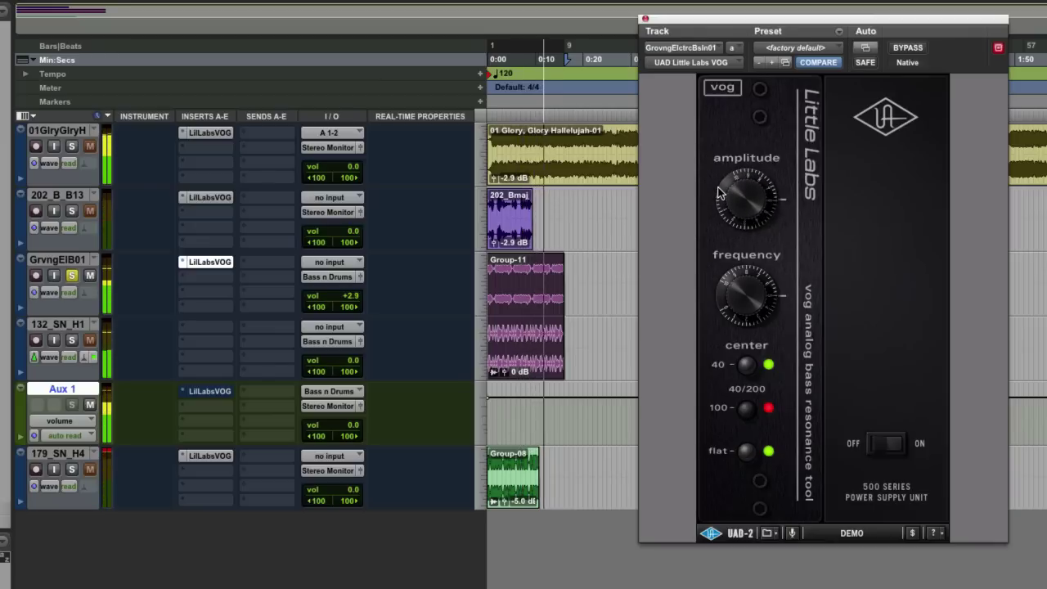
{"action": "left_click", "coordinate": [744, 456]}
{"action": "left_click", "coordinate": [744, 456]}
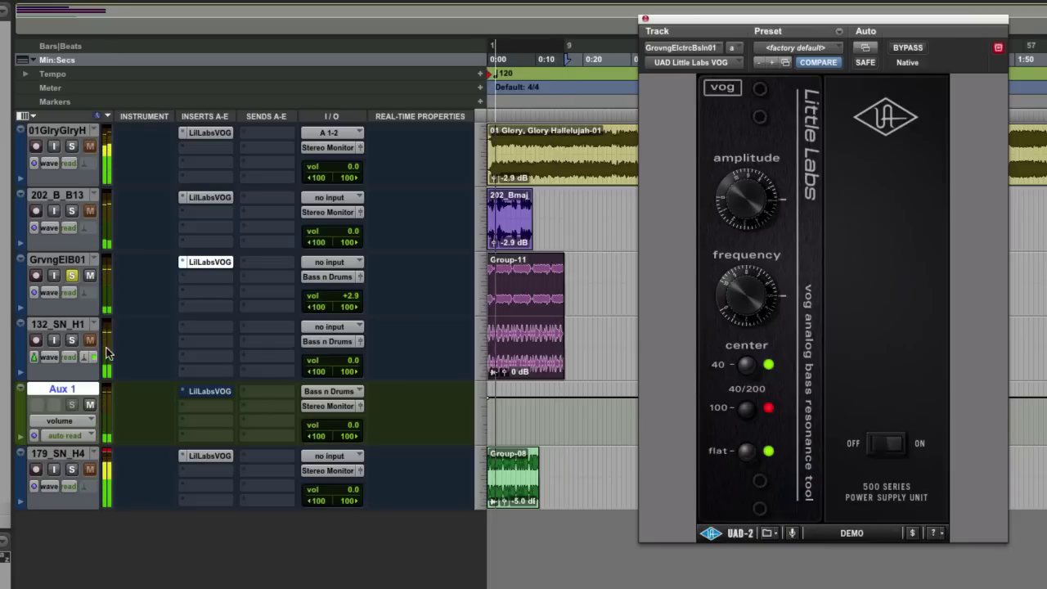
- Compare the bass VOG bypassed and active, solo 132_SN_H1, reset flat, and adjust the VOG amplitude
{"action": "left_click", "coordinate": [217, 264], "text": "super"}
{"action": "left_click", "coordinate": [73, 341]}
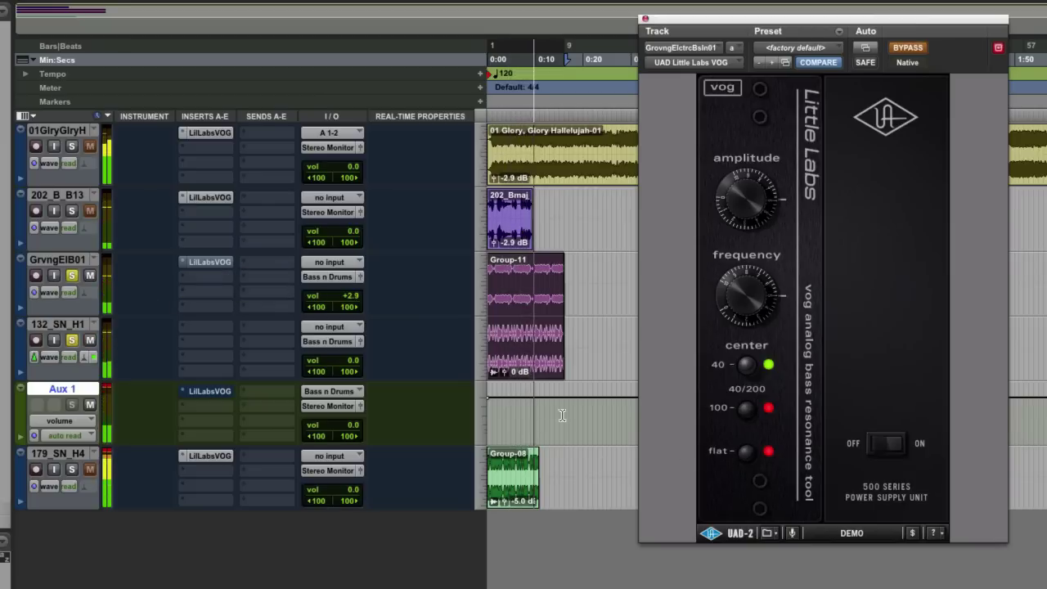
{"action": "left_click", "coordinate": [222, 263], "text": "super"}
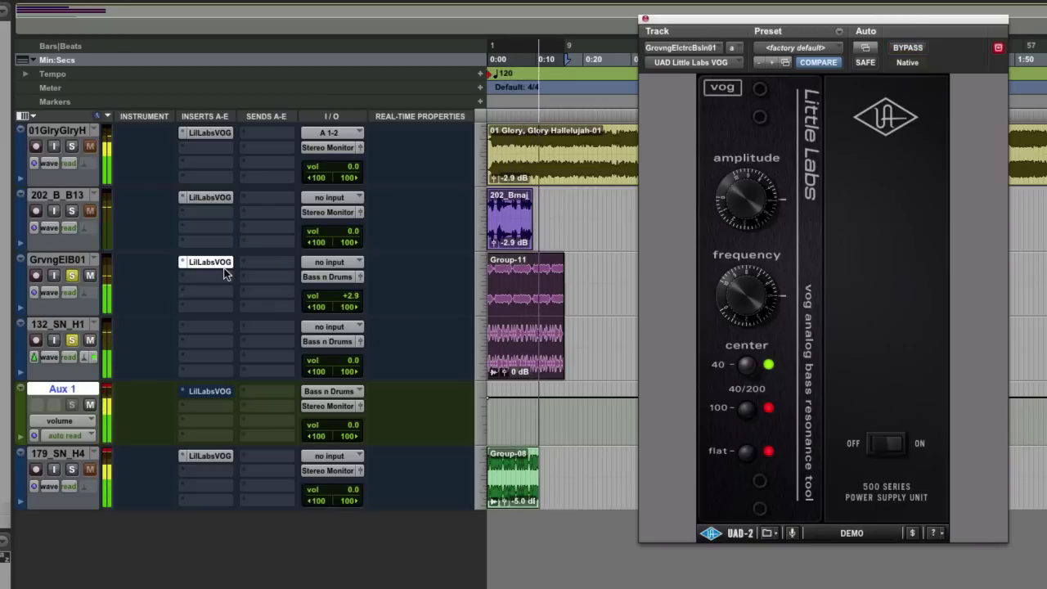
{"action": "left_click", "coordinate": [746, 455]}
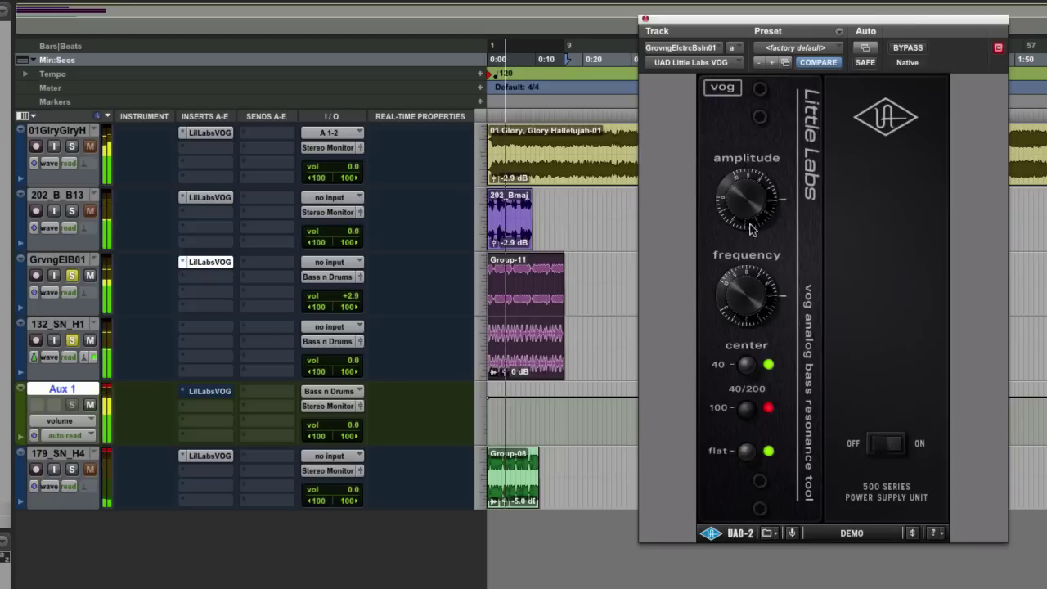
{"action": "left_click_drag", "start_coordinate": [732, 222], "coordinate": [730, 206]}
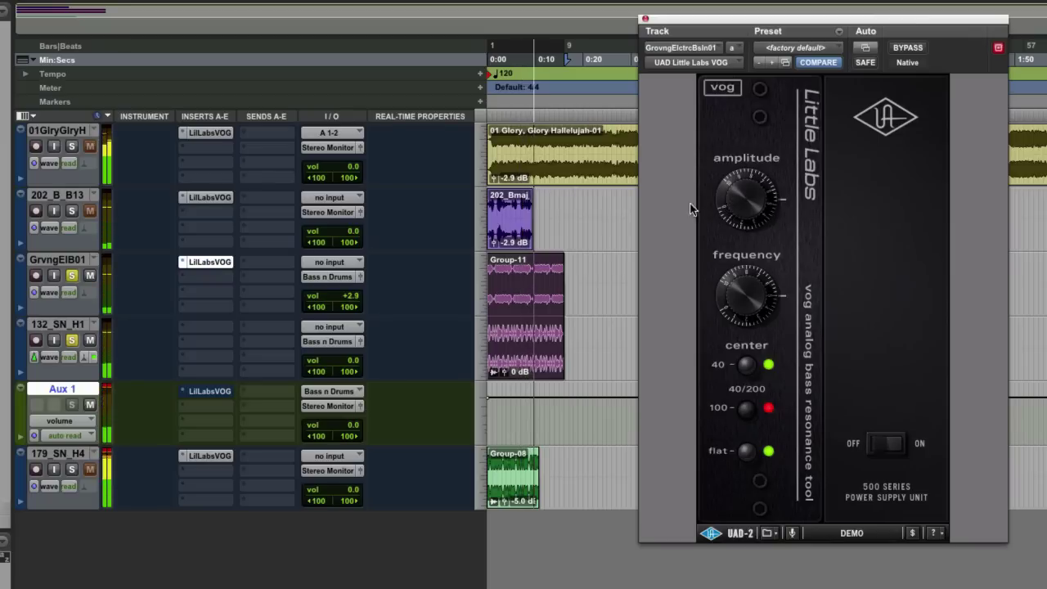
- Stop playback, bypass the bass track's VOG, and restart from the session start
{"action": "key", "text": "space"}
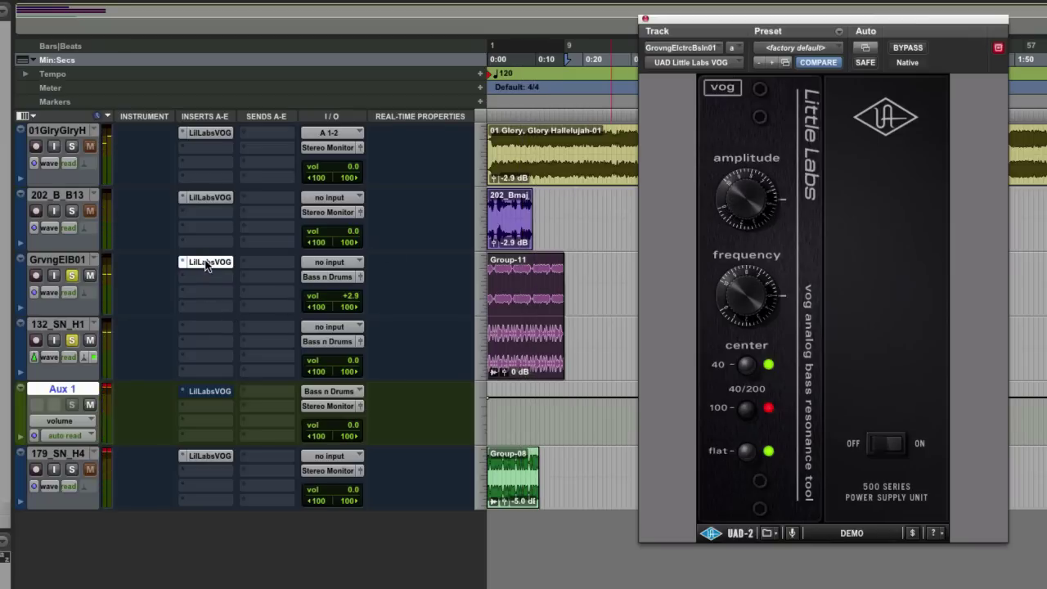
{"action": "left_click", "coordinate": [206, 264], "text": "super"}
{"action": "key", "text": "space"}
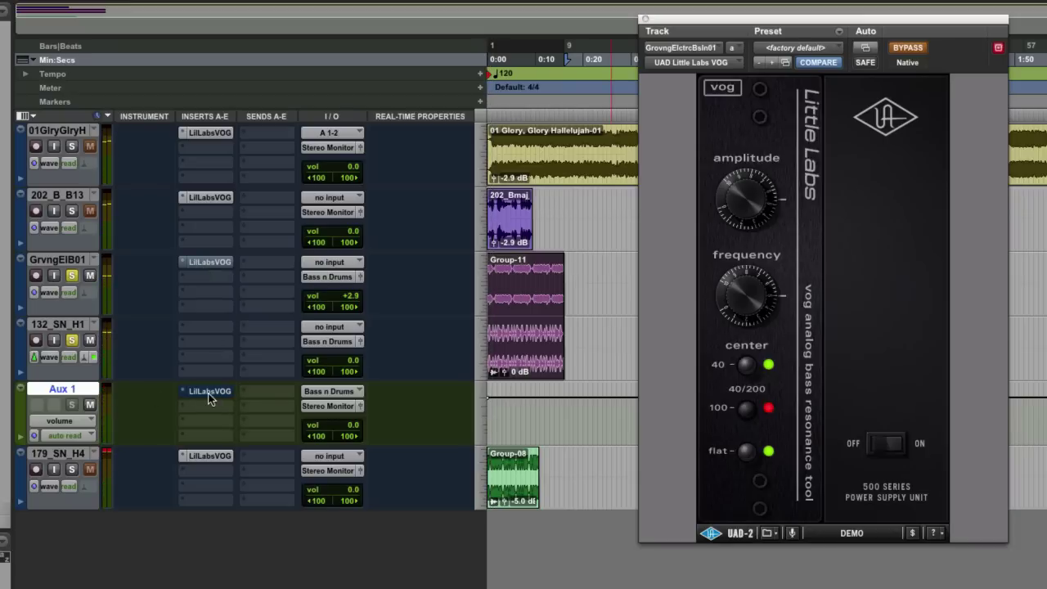
{"action": "key", "text": "space"}
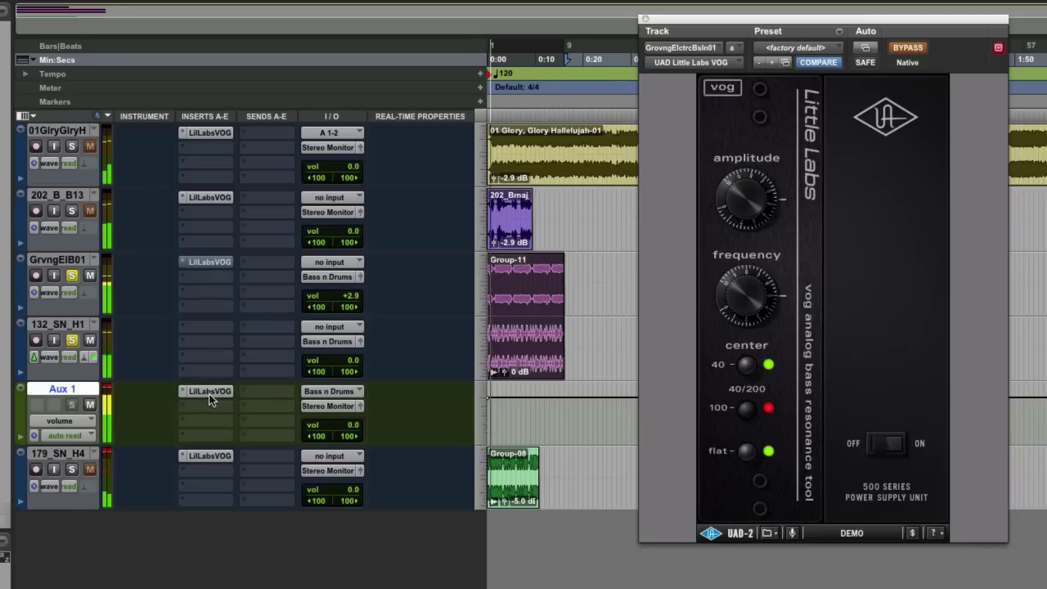
- Tune the Aux 1 VOG frequency and A/B its flat setting, ending with flat active
{"action": "left_click", "coordinate": [210, 393]}
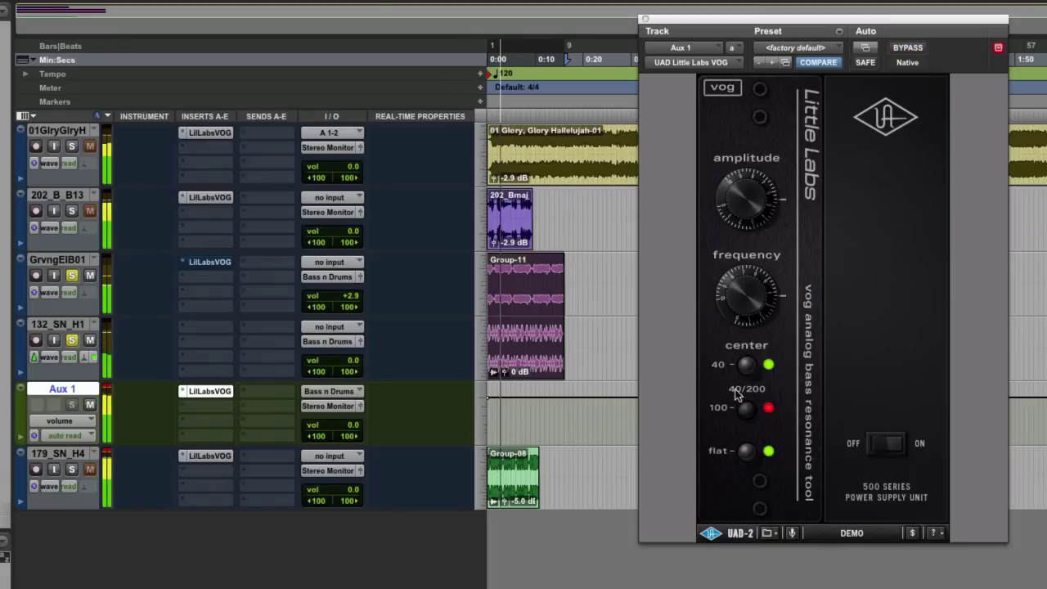
{"action": "mouse_move", "coordinate": [734, 306]}
{"action": "left_mouse_down"}
{"action": "mouse_move", "coordinate": [734, 321]}
{"action": "mouse_move", "coordinate": [733, 293]}
{"action": "left_mouse_up"}
{"action": "left_click", "coordinate": [746, 452]}
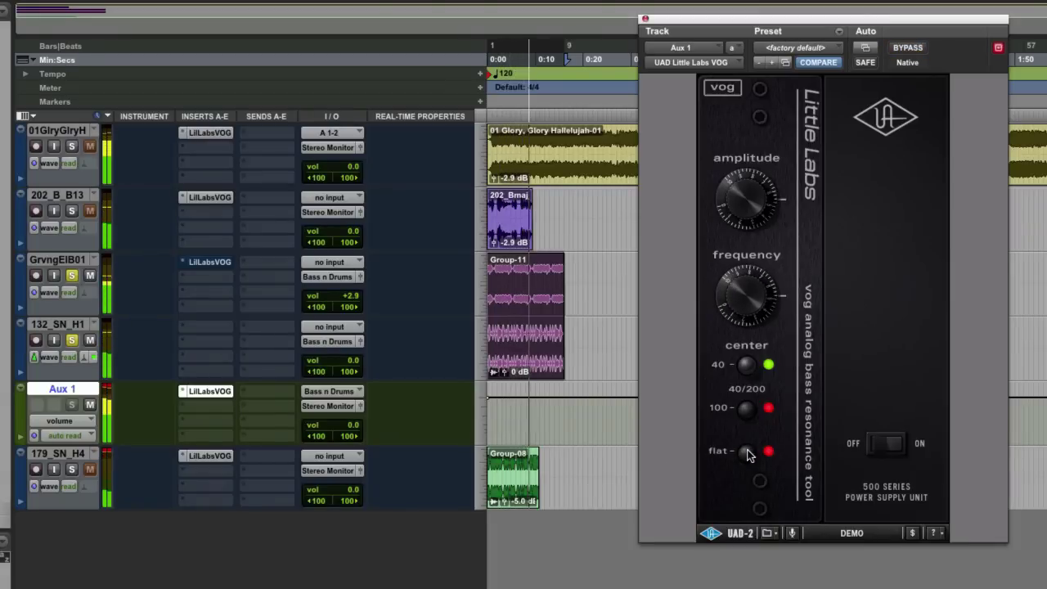
{"action": "left_click", "coordinate": [746, 452]}
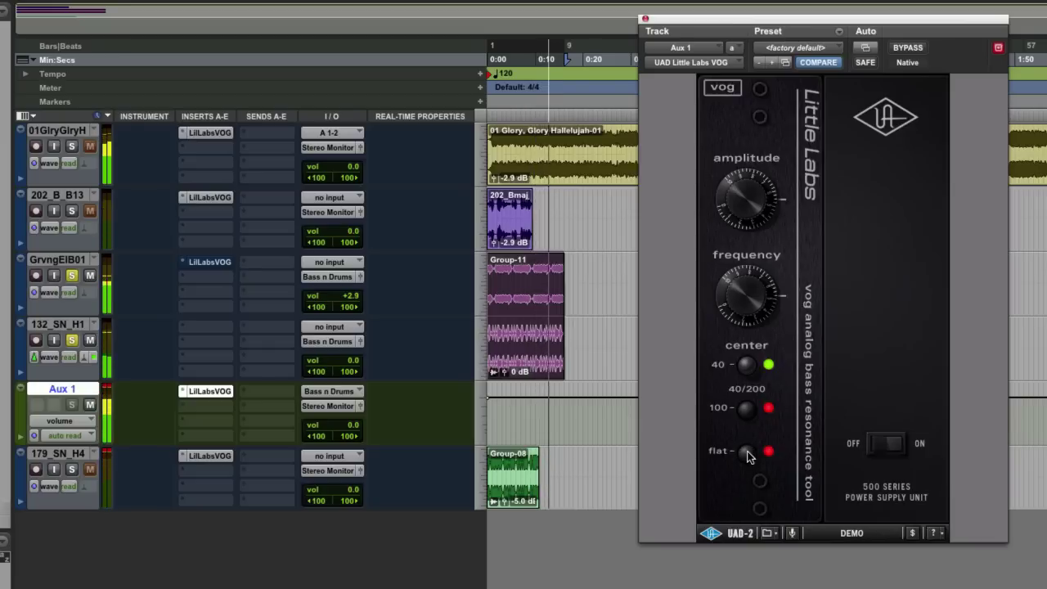
{"action": "left_click", "coordinate": [747, 452]}
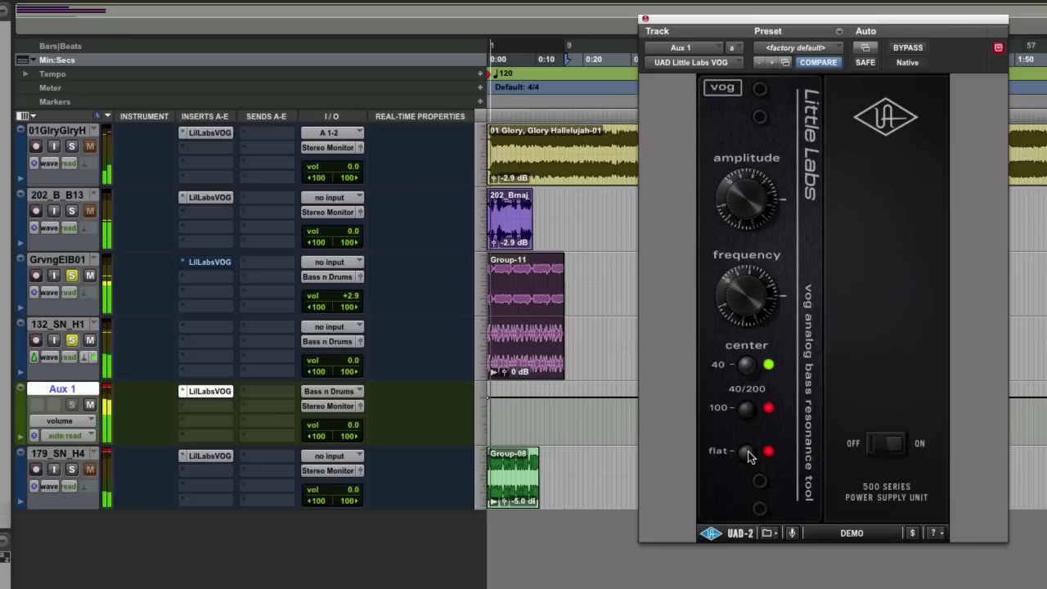
{"action": "left_click", "coordinate": [746, 452]}
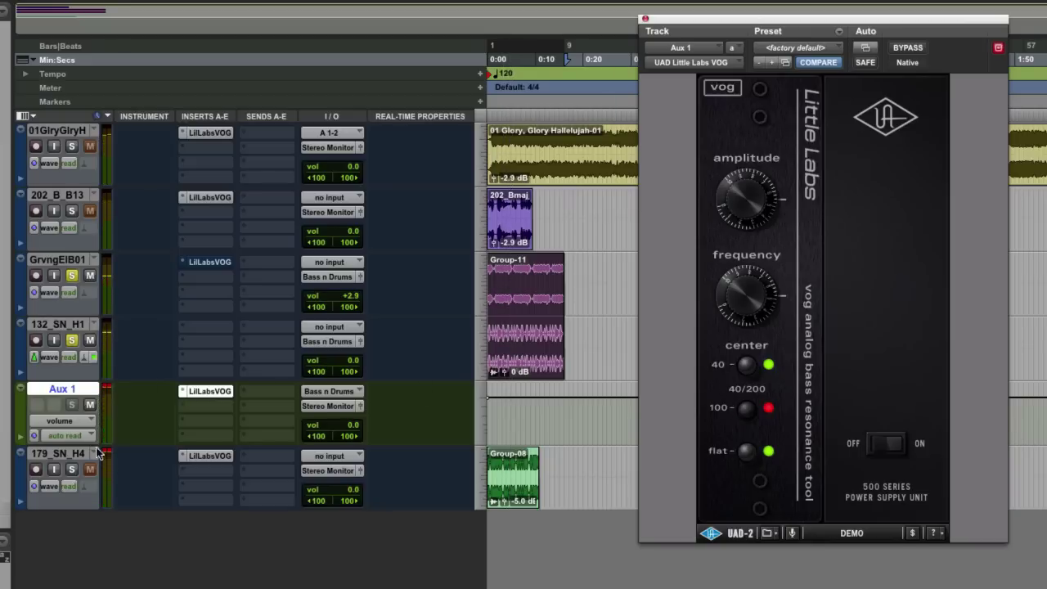
- Show the VOG for 179_SN_HH_4, play the drum loop zoomed in, and switch flat mode on
{"action": "left_click", "coordinate": [196, 460]}
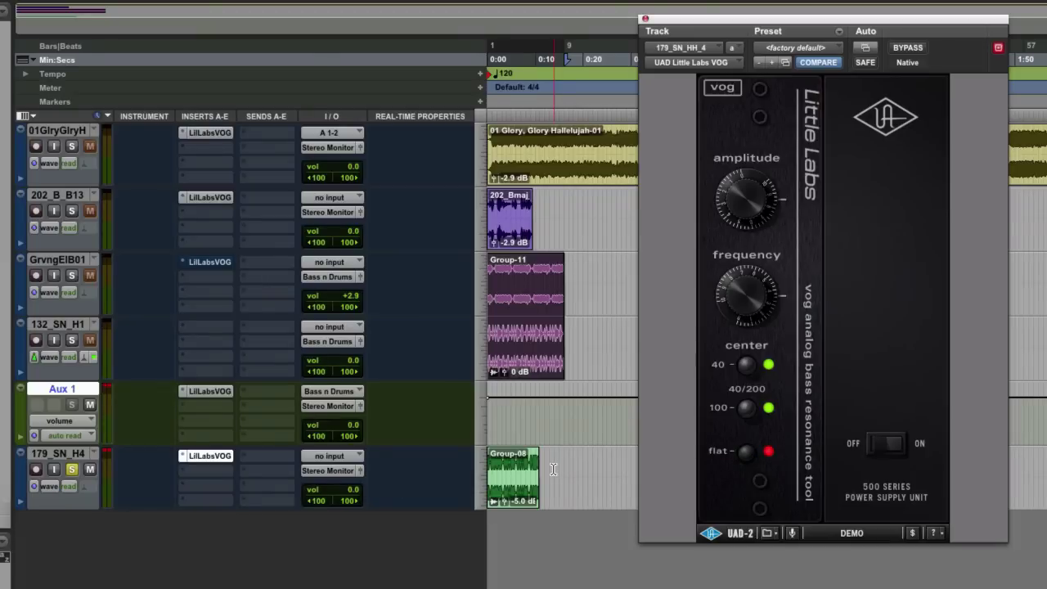
{"action": "key", "text": "space"}
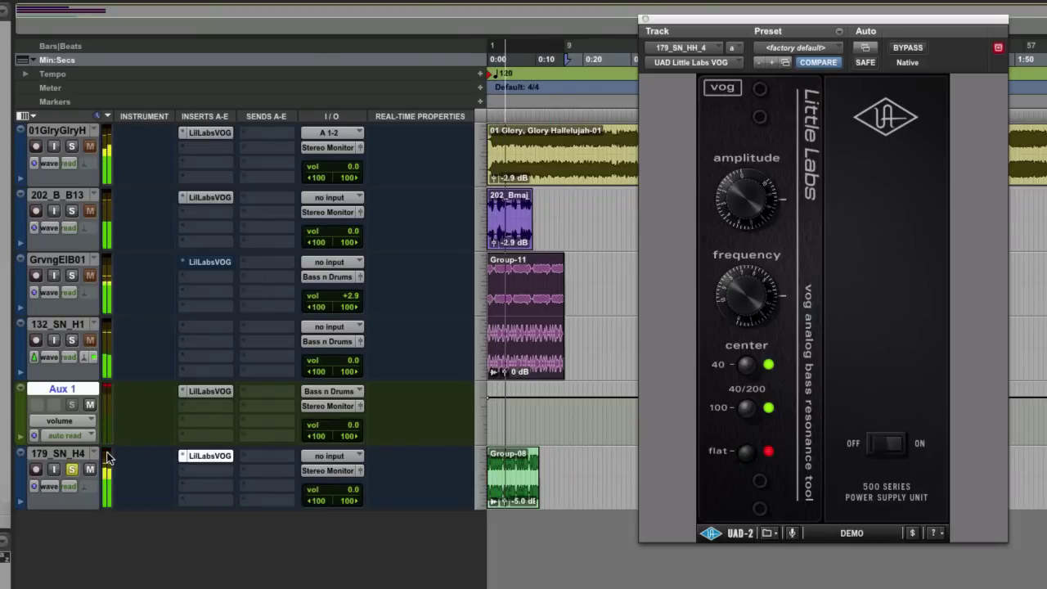
{"action": "key", "text": "super+bracketright"}
{"action": "key", "text": "super+bracketright"}
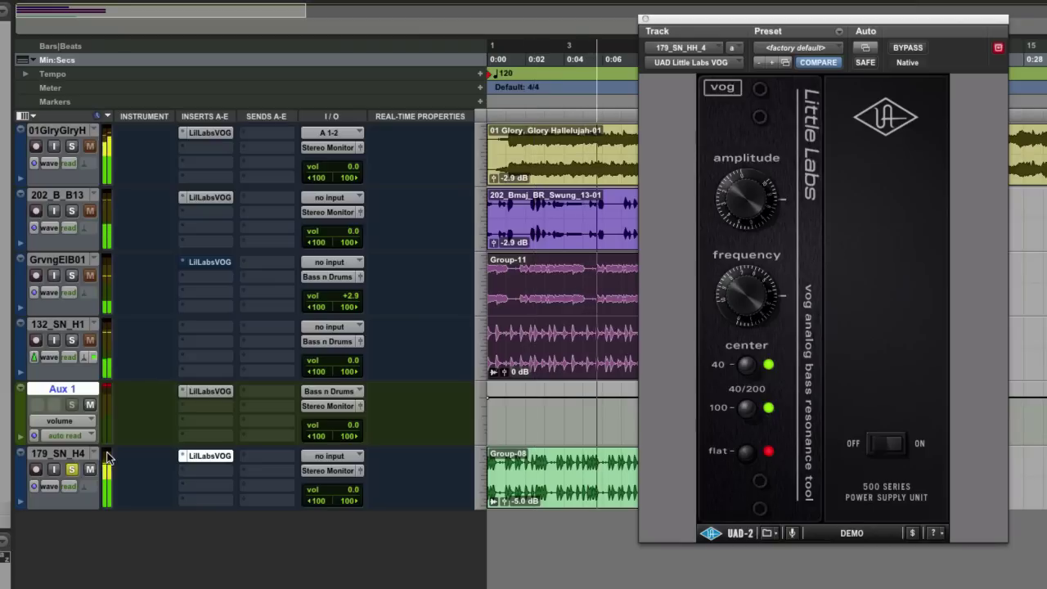
{"action": "left_click_drag", "start_coordinate": [804, 23], "coordinate": [988, 26]}
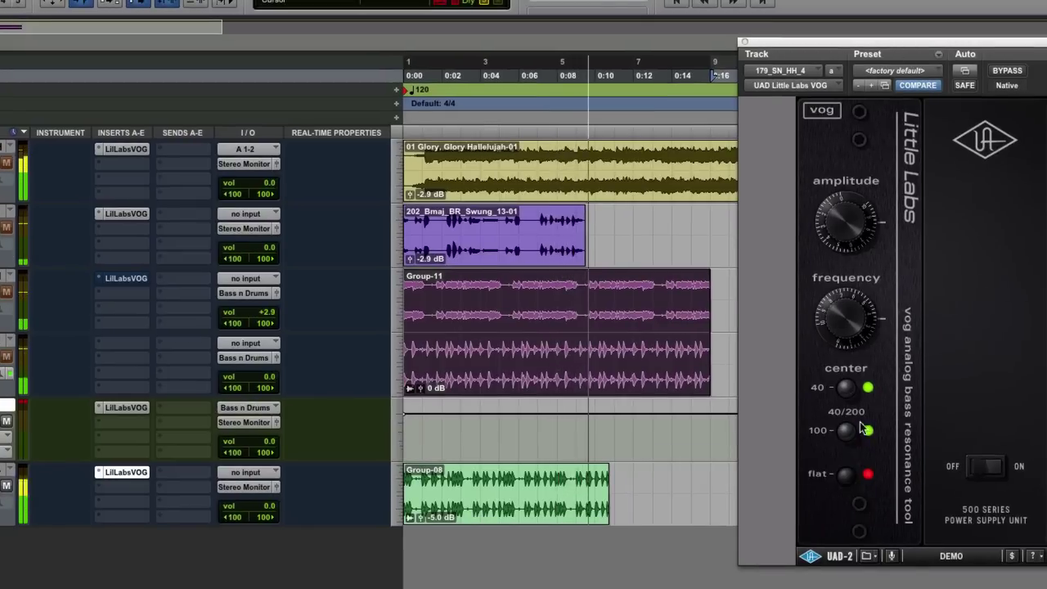
{"action": "left_click", "coordinate": [845, 472]}
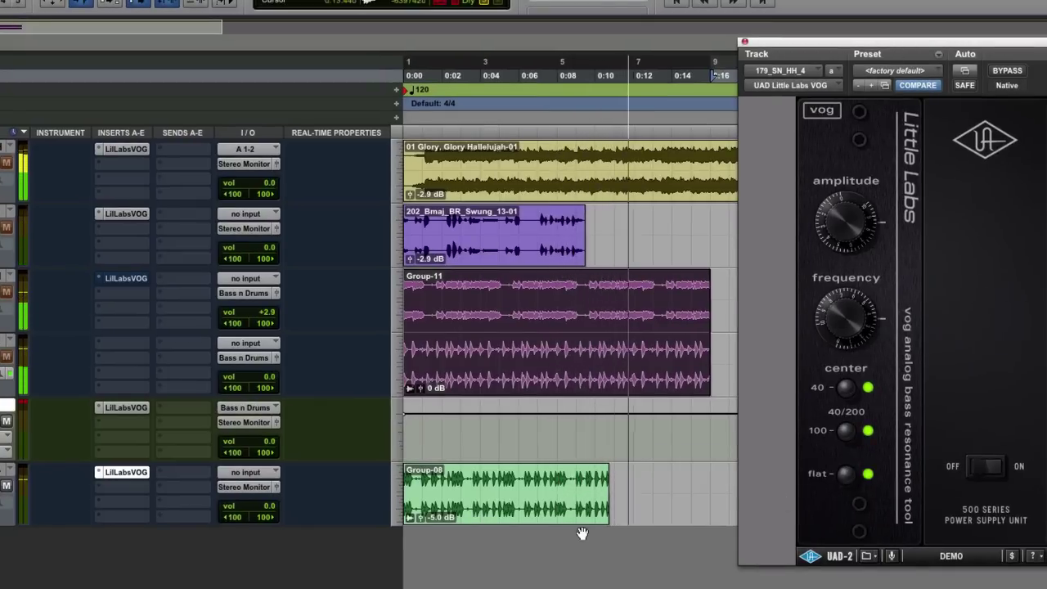
{"action": "left_click", "coordinate": [554, 518]}
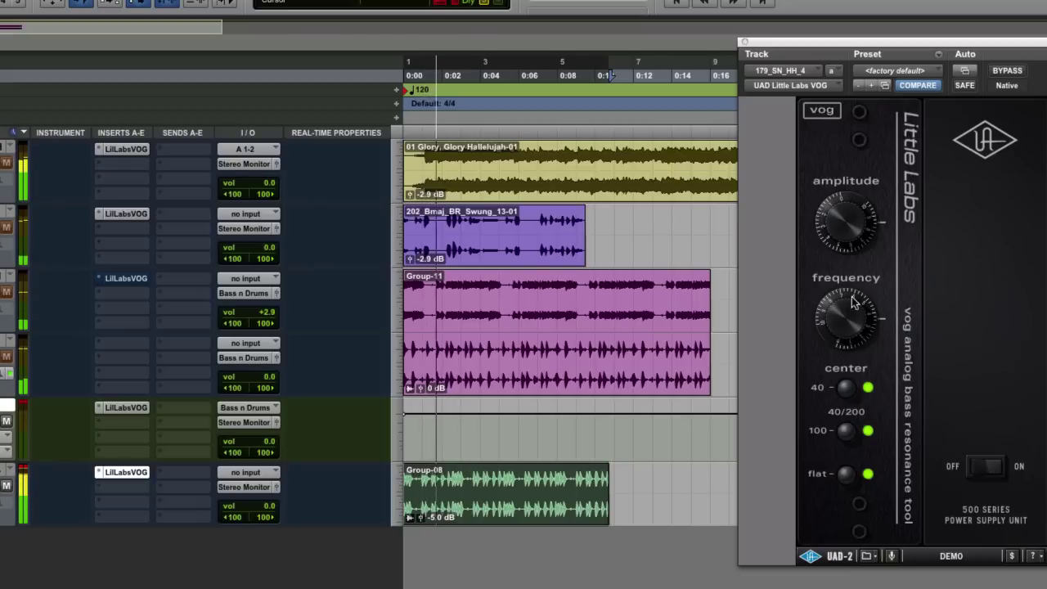
- Raise the drum loop VOG's resonance frequency and amplitude, then A/B flat mode, leaving it on
{"action": "mouse_move", "coordinate": [846, 234]}
{"action": "left_mouse_down"}
{"action": "mouse_move", "coordinate": [843, 257]}
{"action": "mouse_move", "coordinate": [843, 245]}
{"action": "left_mouse_up"}
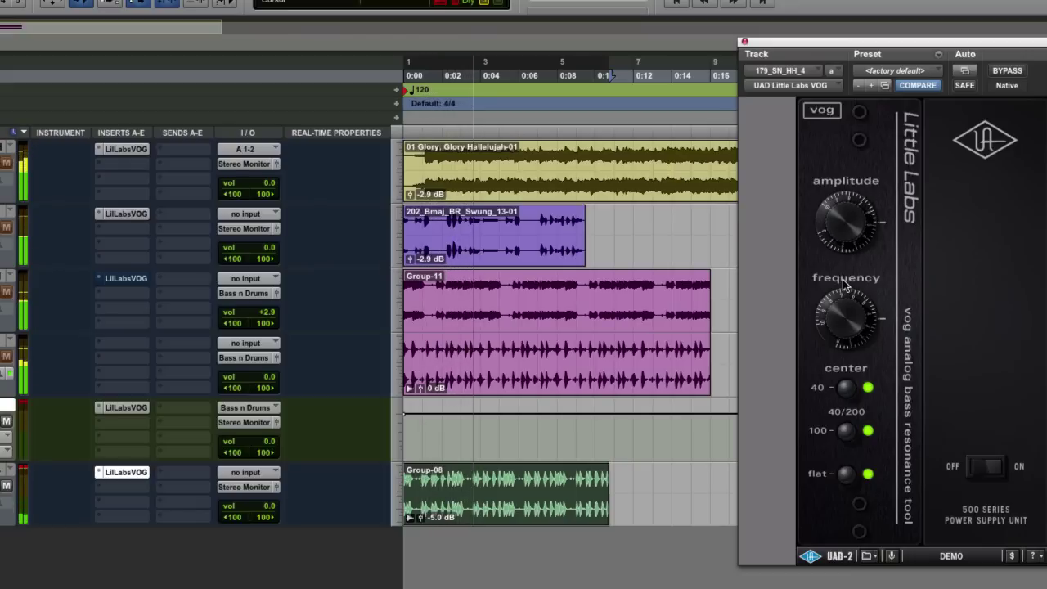
{"action": "left_click_drag", "start_coordinate": [839, 305], "coordinate": [841, 340]}
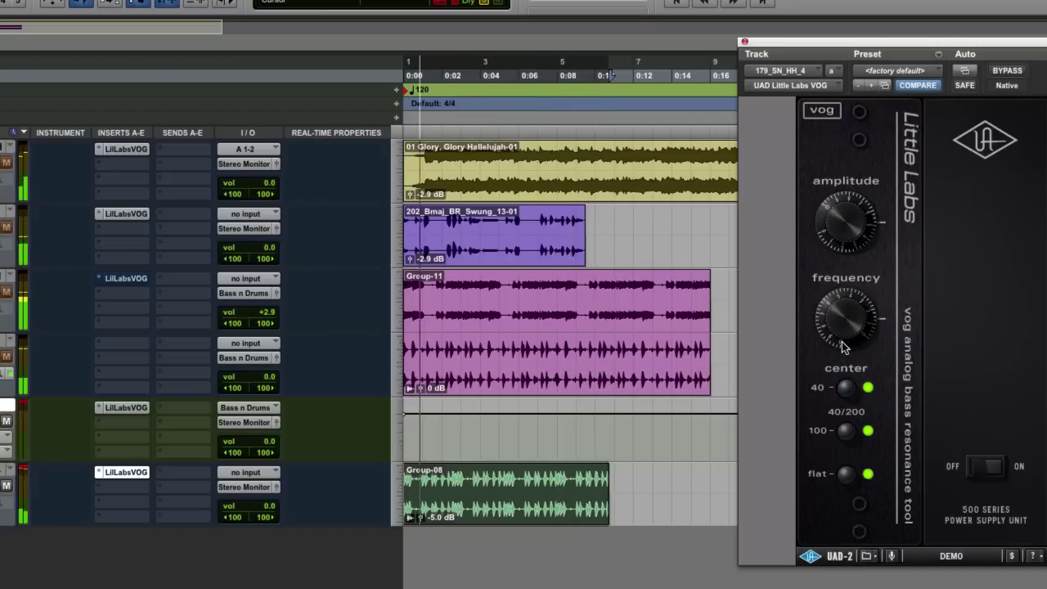
{"action": "left_click_drag", "start_coordinate": [844, 348], "coordinate": [792, 280]}
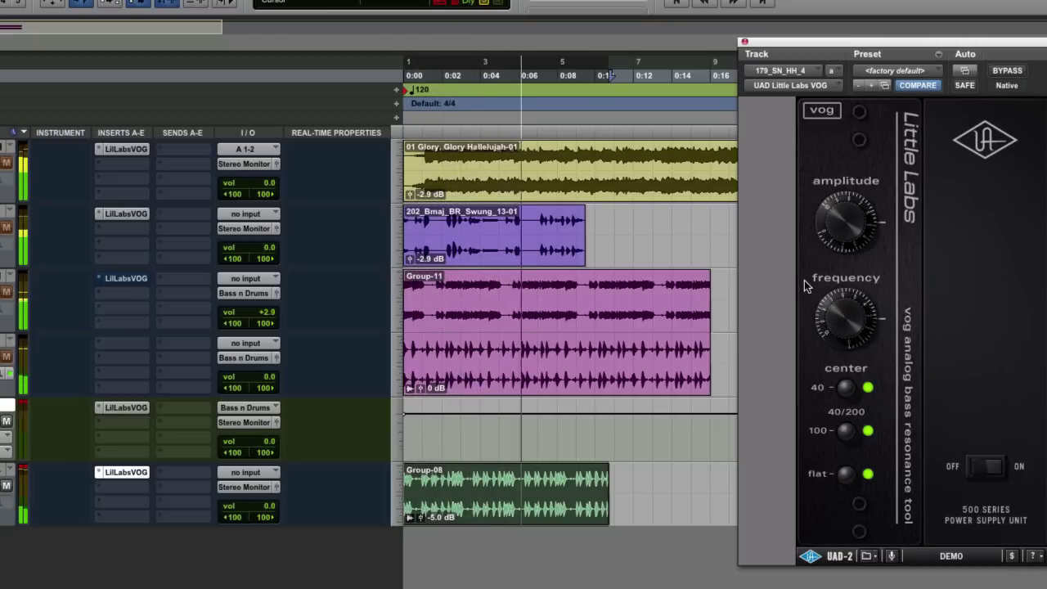
{"action": "left_click_drag", "start_coordinate": [839, 218], "coordinate": [828, 192]}
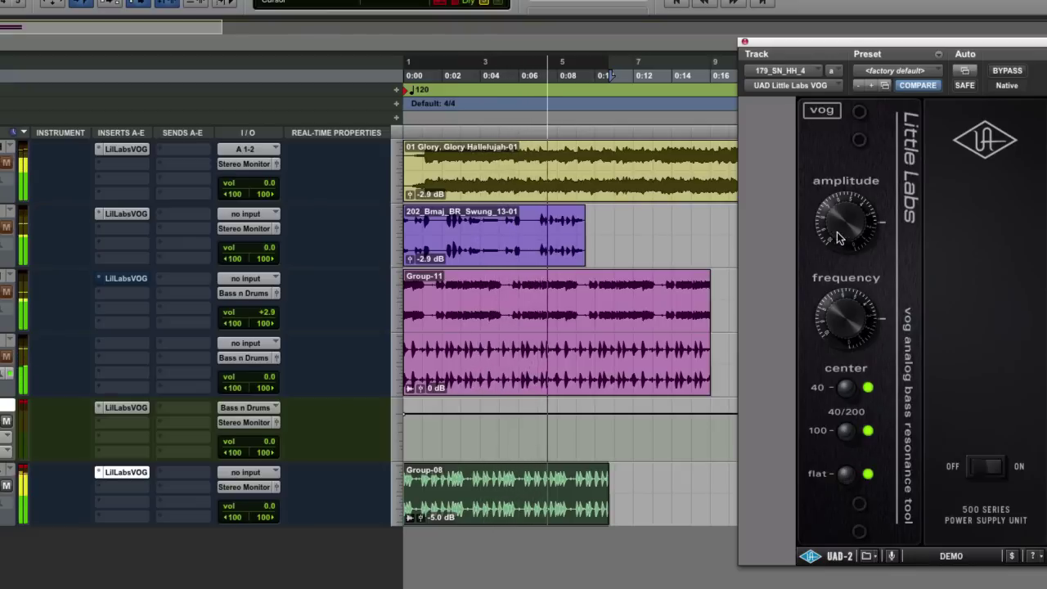
{"action": "left_click_drag", "start_coordinate": [837, 213], "coordinate": [836, 206]}
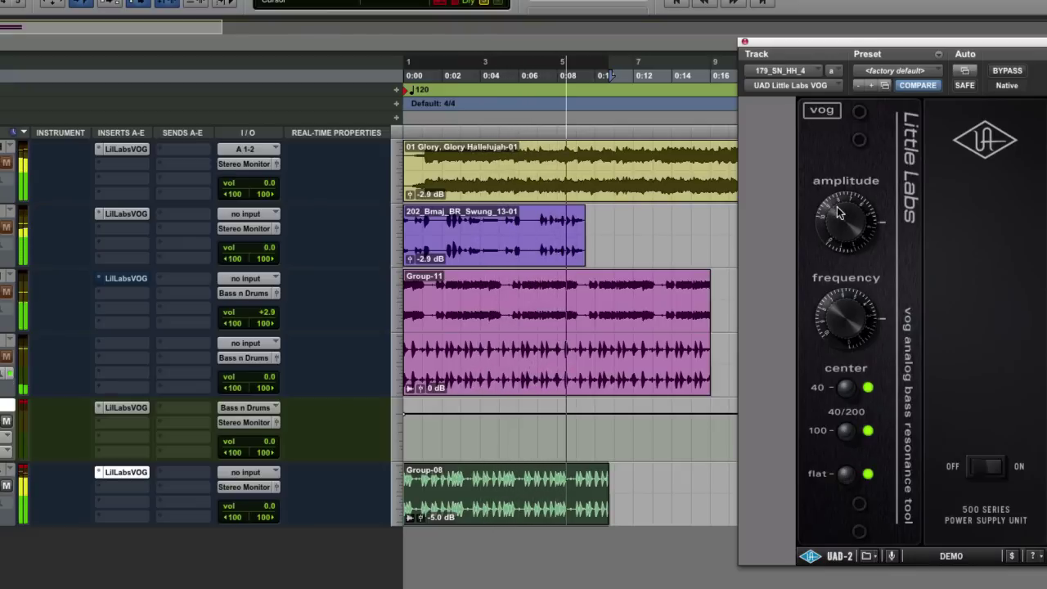
{"action": "left_click", "coordinate": [846, 475]}
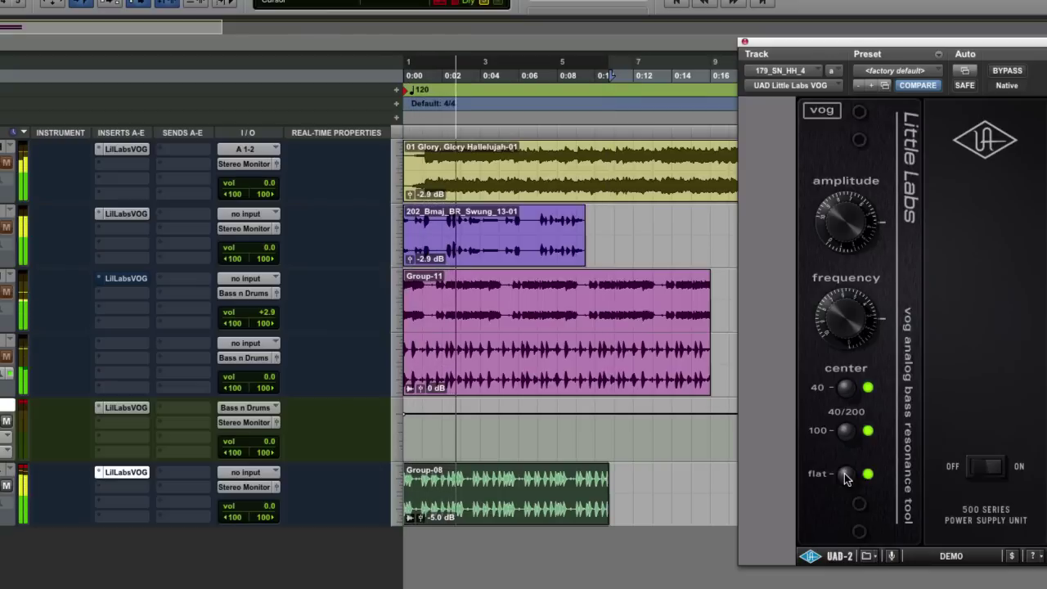
{"action": "left_click", "coordinate": [844, 474]}
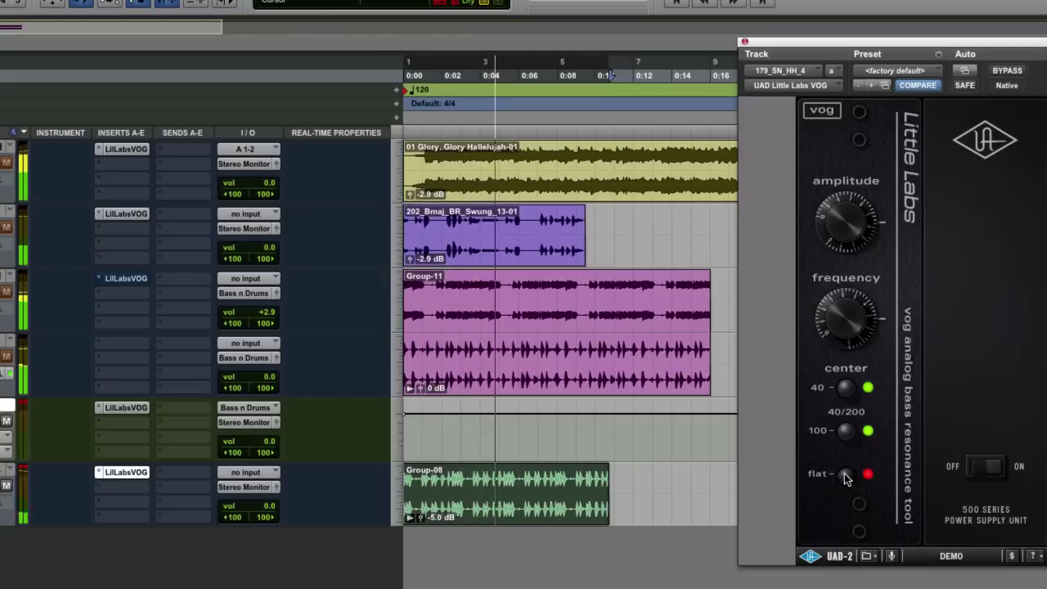
{"action": "left_click", "coordinate": [844, 474]}
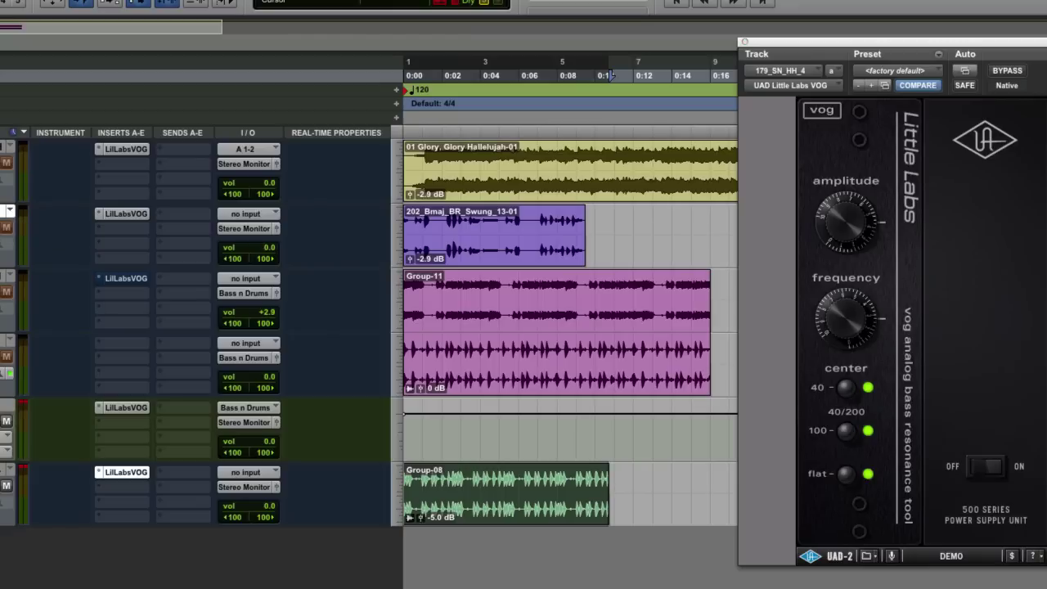
- Open the VOG window for 202_Bmaj_BR_S_13 and play the session to audition the bass
{"action": "key", "text": "space"}
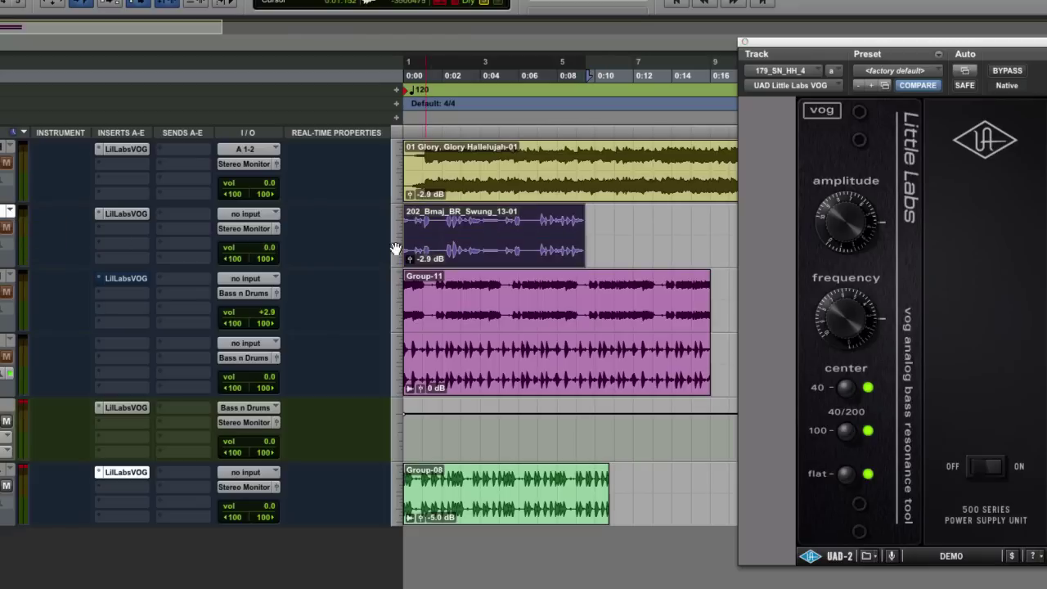
{"action": "left_click", "coordinate": [140, 213]}
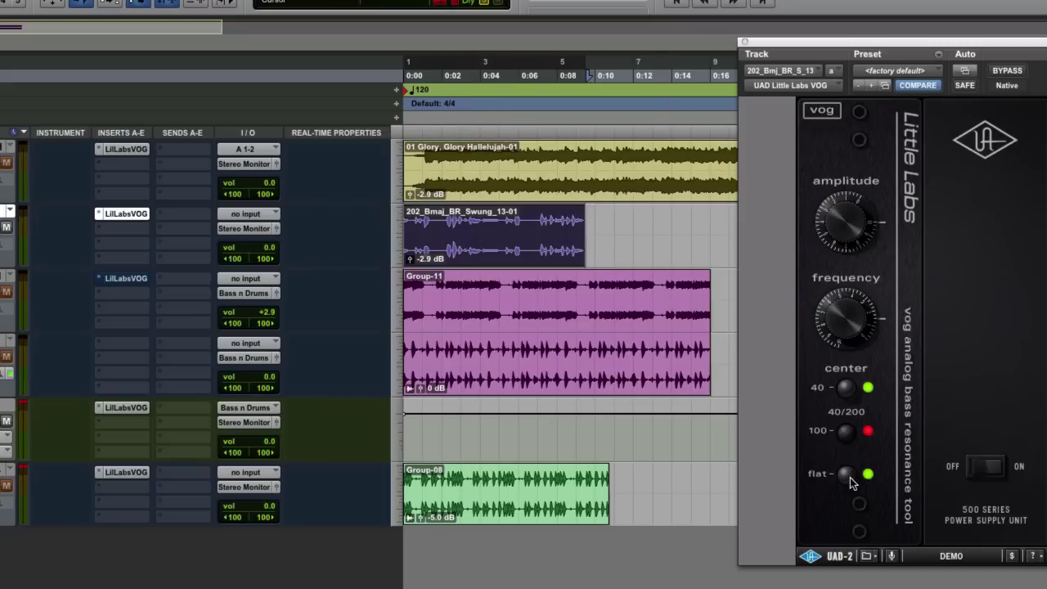
{"action": "key", "text": "space"}
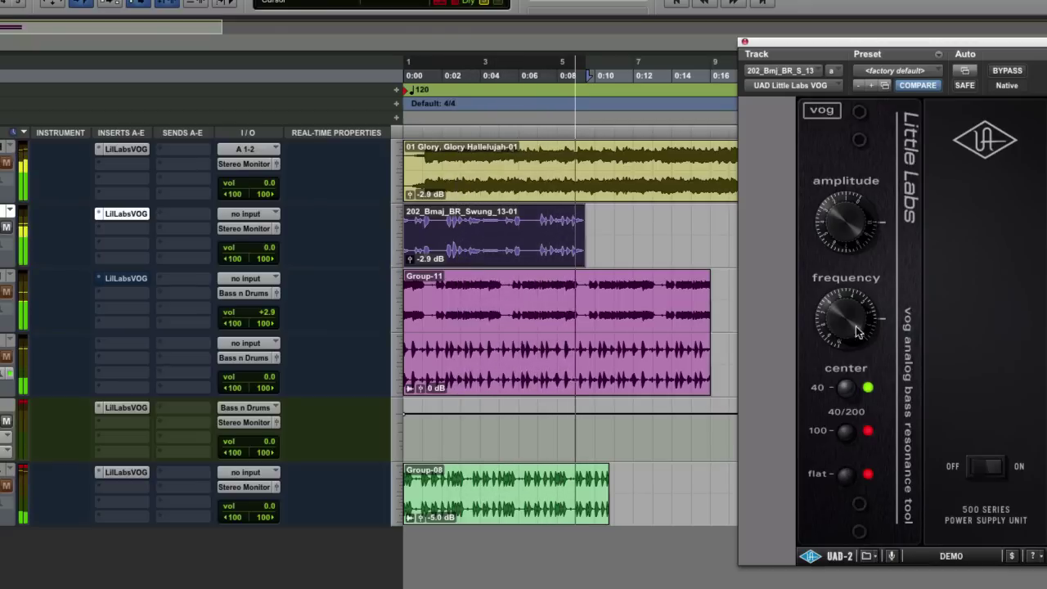
- A/B flat mode on the 202_Bmaj bass VOG while raising, then slightly lowering, the resonance frequency
{"action": "left_click", "coordinate": [847, 478]}
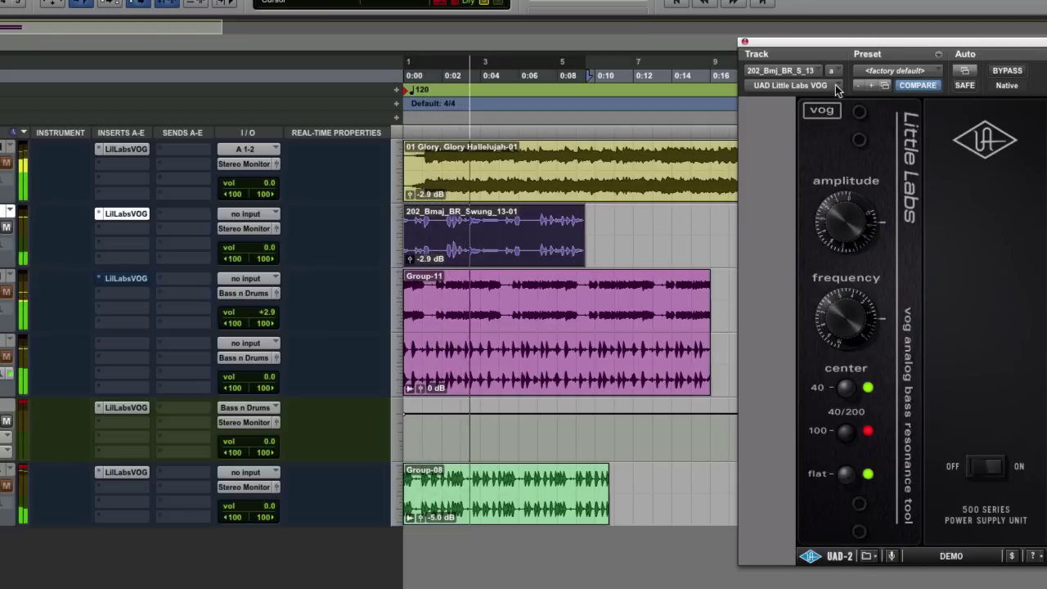
{"action": "left_click", "coordinate": [845, 475]}
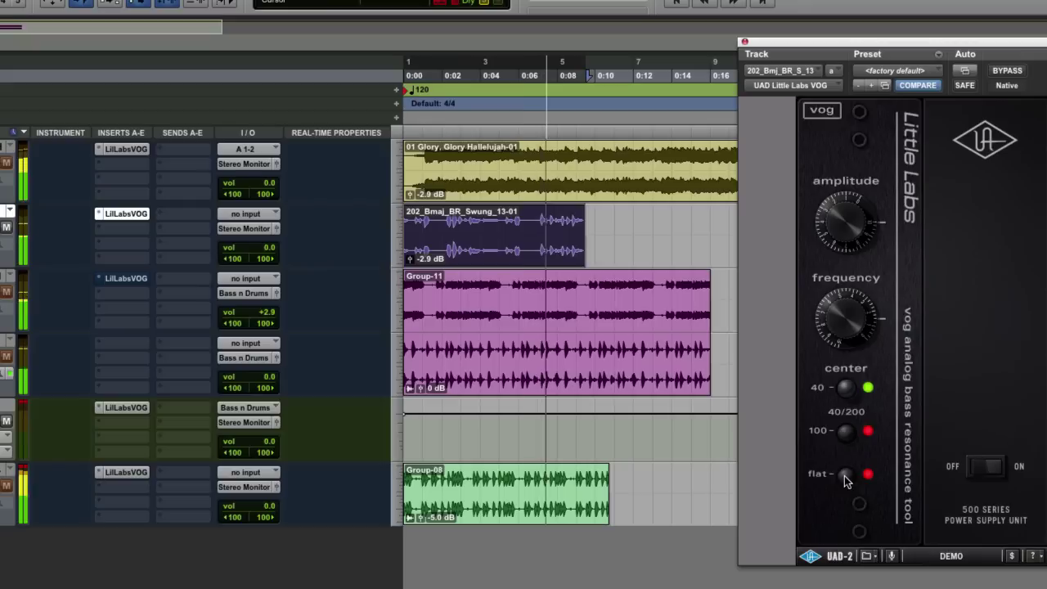
{"action": "left_click", "coordinate": [843, 475]}
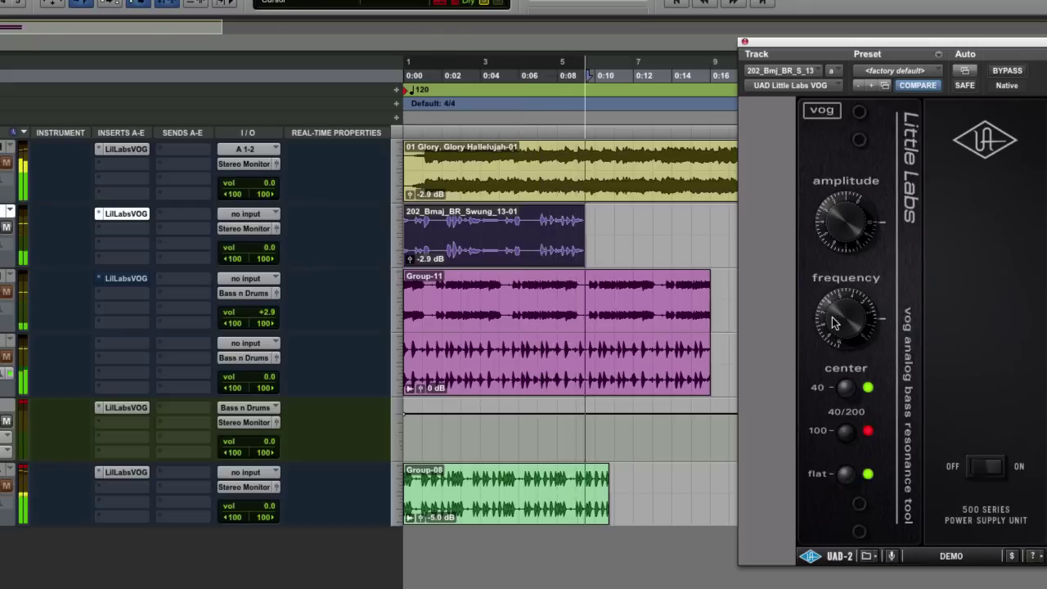
{"action": "left_click_drag", "start_coordinate": [831, 317], "coordinate": [832, 278]}
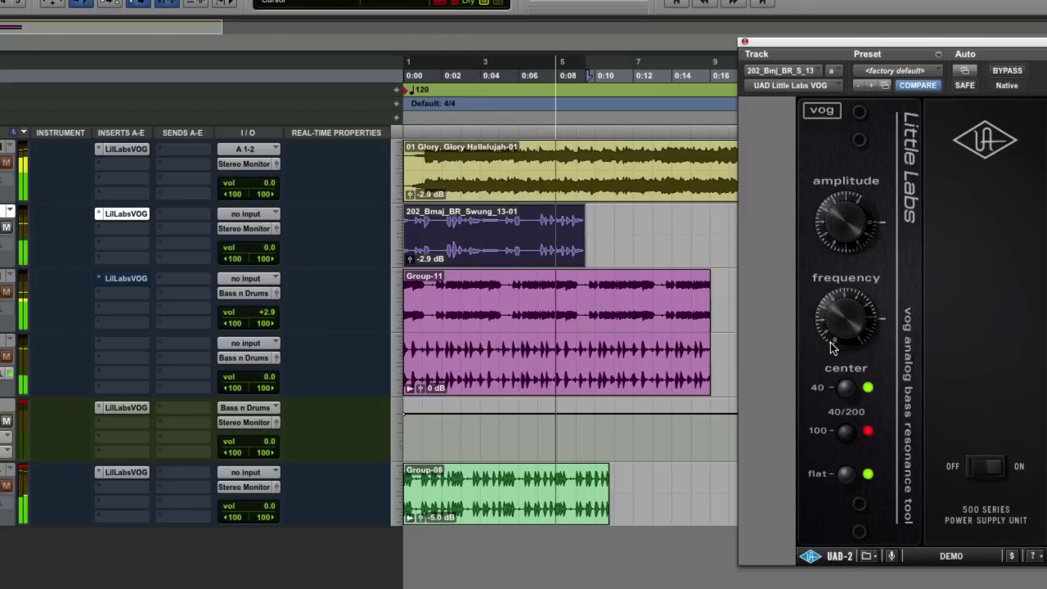
{"action": "left_click_drag", "start_coordinate": [830, 342], "coordinate": [832, 353]}
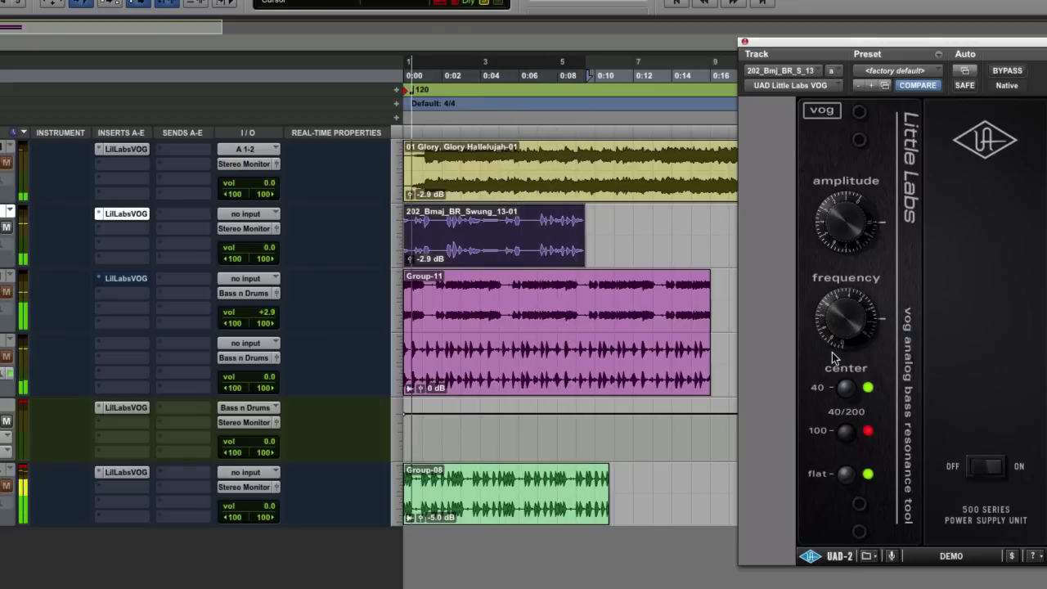
{"action": "left_click", "coordinate": [849, 477]}
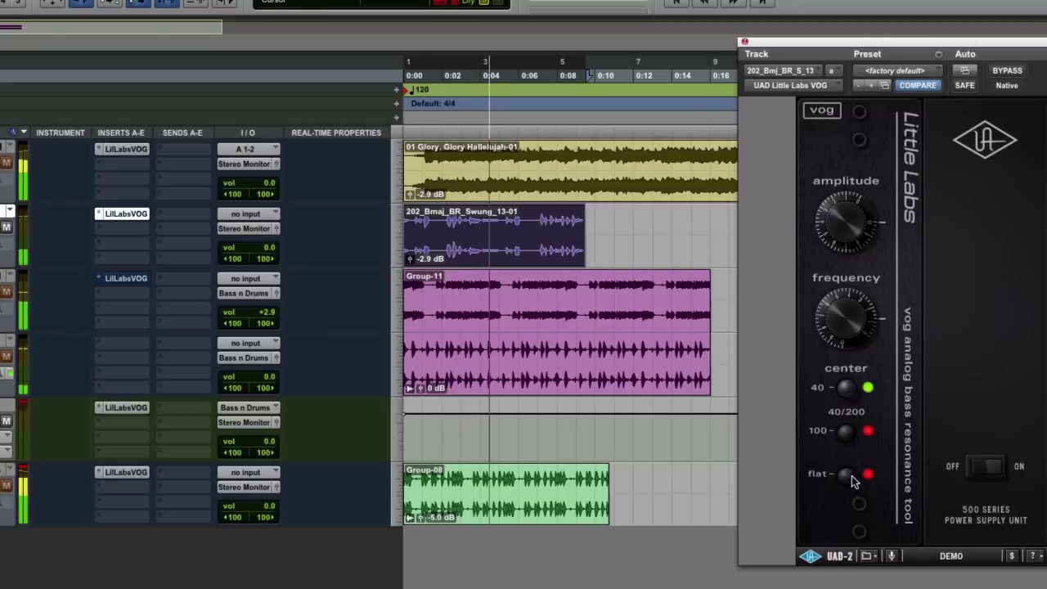
{"action": "left_click", "coordinate": [848, 475]}
- Retune the bass VOG frequency and amplitude, try the 100 option, then turn flat off
{"action": "left_click_drag", "start_coordinate": [846, 342], "coordinate": [847, 297]}
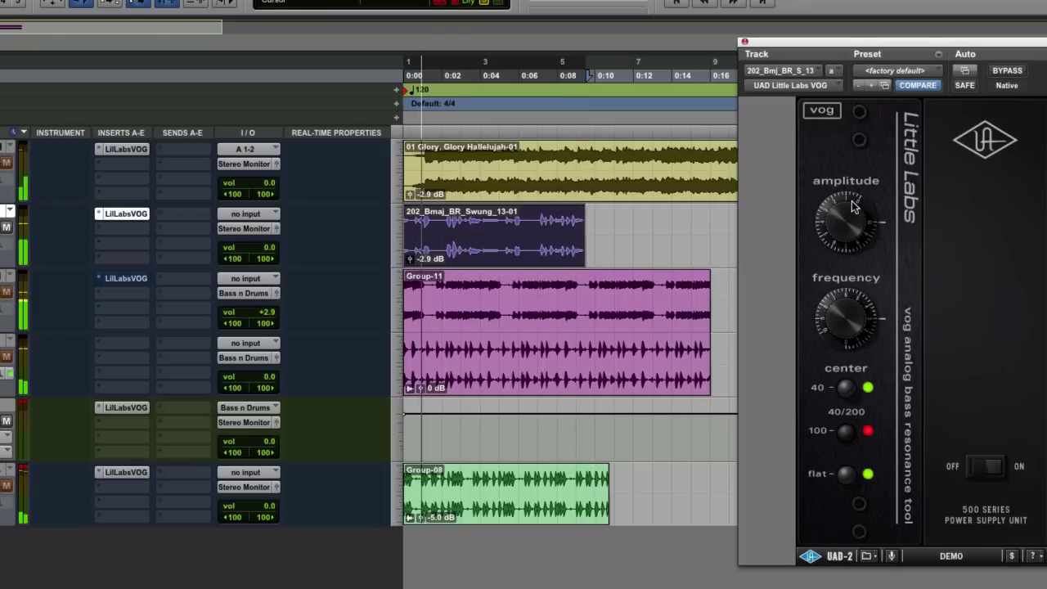
{"action": "left_click_drag", "start_coordinate": [833, 317], "coordinate": [836, 301]}
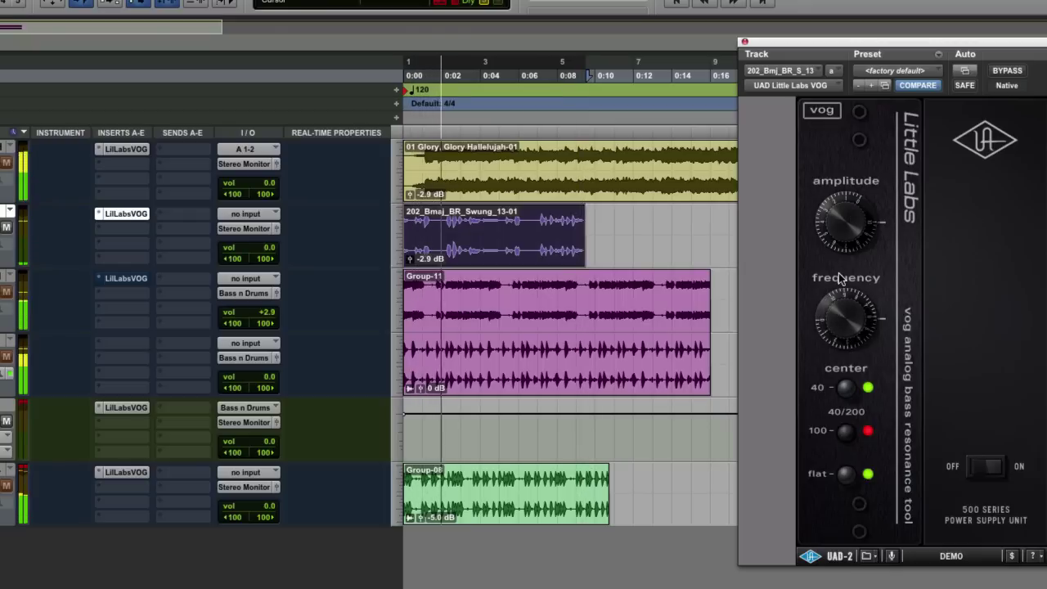
{"action": "left_click", "coordinate": [844, 432]}
{"action": "left_click", "coordinate": [843, 431]}
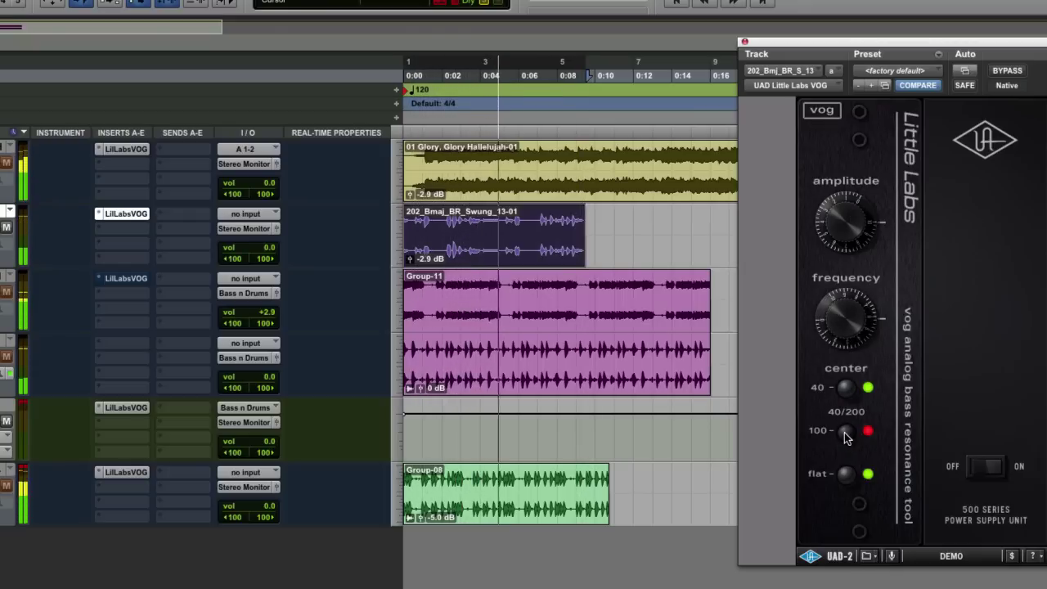
{"action": "left_click_drag", "start_coordinate": [839, 229], "coordinate": [838, 252]}
{"action": "left_click_drag", "start_coordinate": [834, 318], "coordinate": [831, 360]}
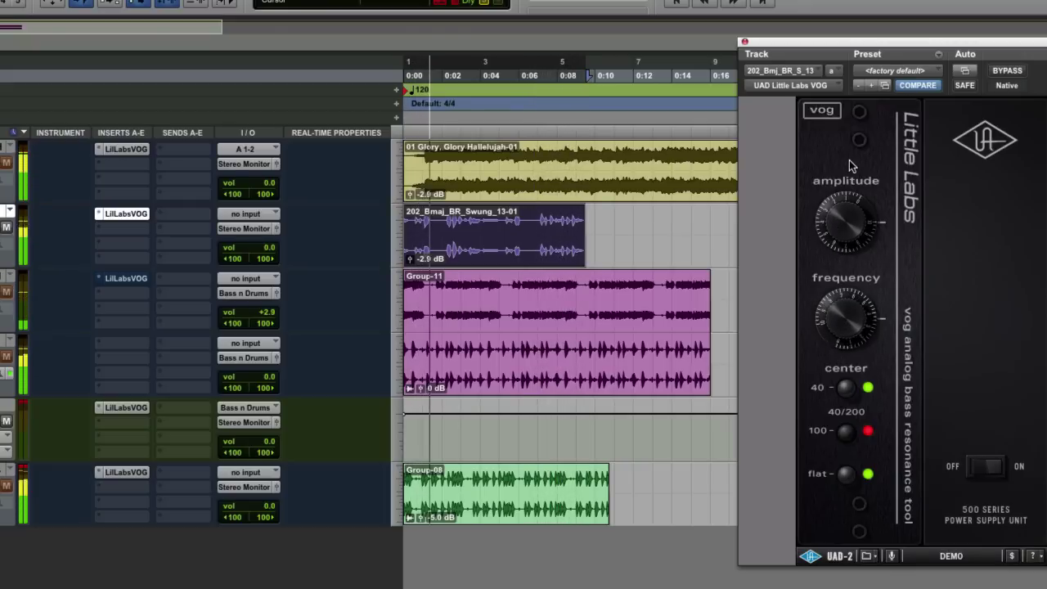
{"action": "left_click", "coordinate": [846, 474]}
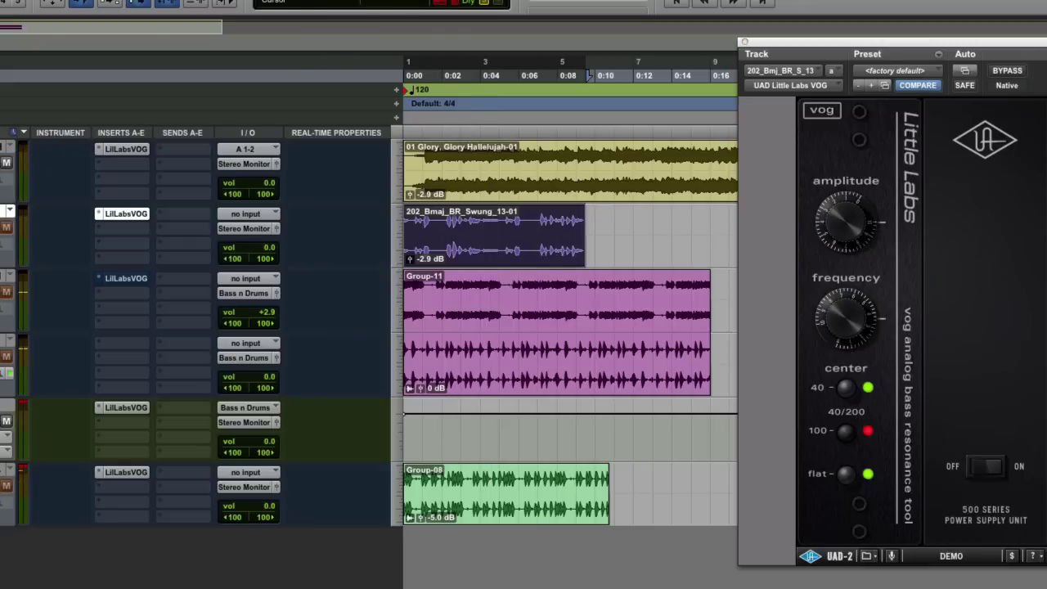
- Move the plugin window down, show the 01 Glory Hallelujah track's VOG, and toggle flat
{"action": "left_click_drag", "start_coordinate": [768, 49], "coordinate": [753, 227]}
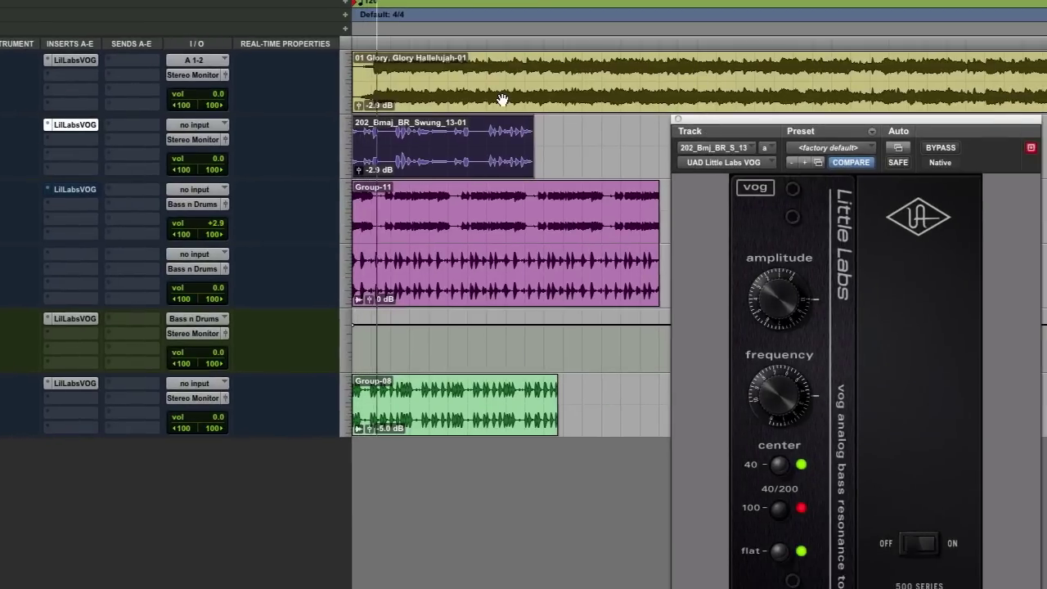
{"action": "left_click", "coordinate": [57, 64]}
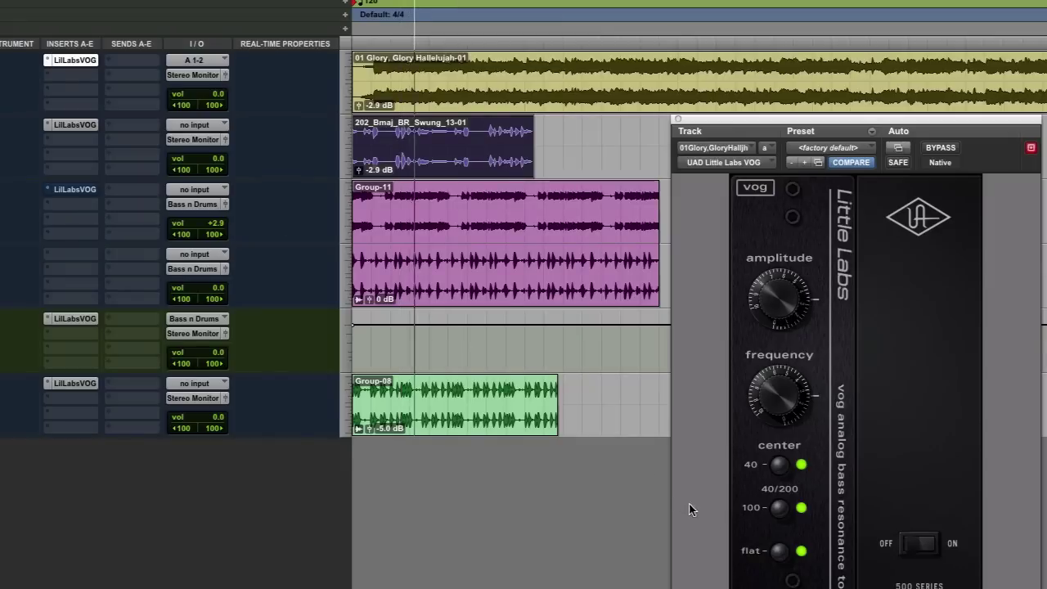
{"action": "left_click", "coordinate": [781, 552]}
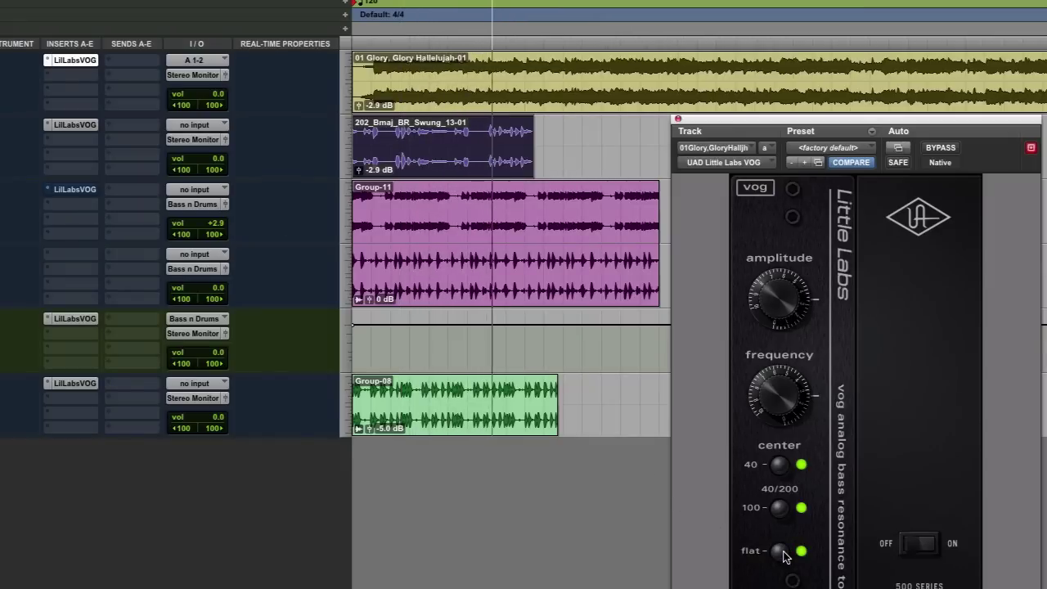
{"action": "left_click", "coordinate": [781, 552]}
{"action": "left_click", "coordinate": [705, 77]}
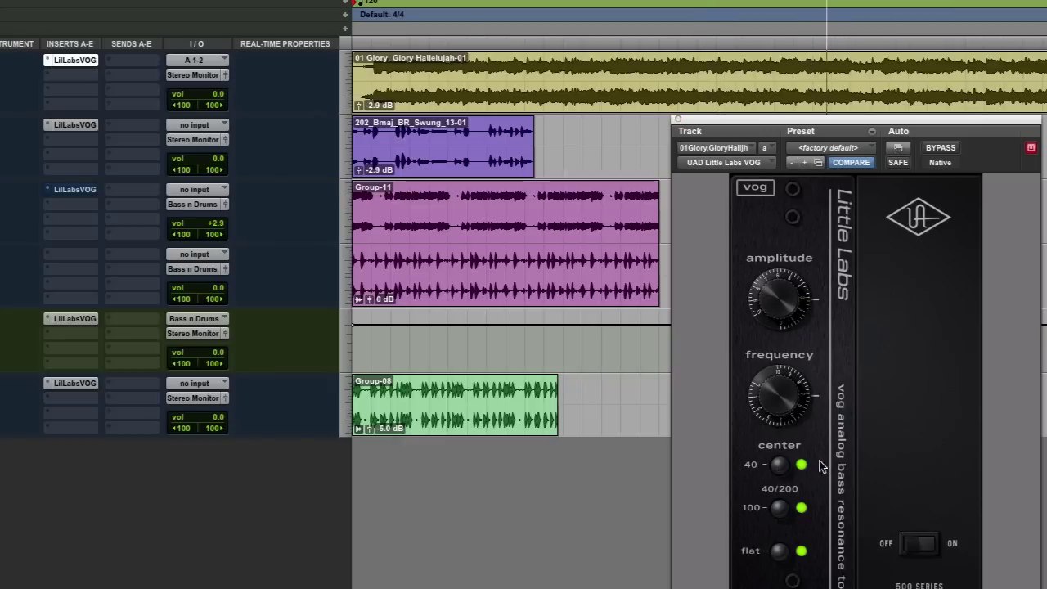
- Nudge the Glory Hallelujah VOG's frequency and amplitude while A/B-ing flat, ending with flat on
{"action": "left_click", "coordinate": [780, 552]}
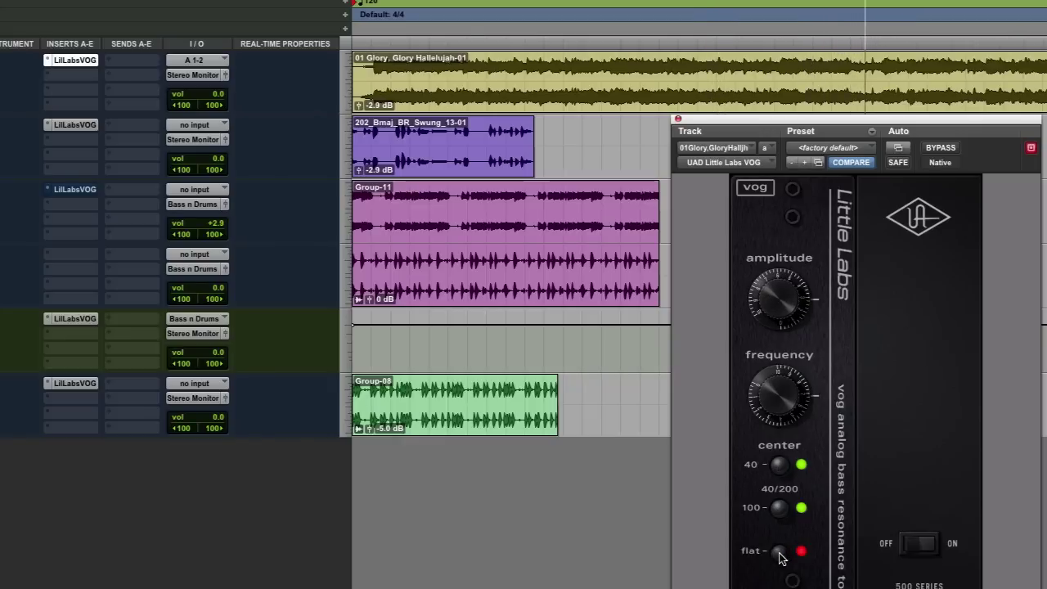
{"action": "left_click", "coordinate": [779, 551]}
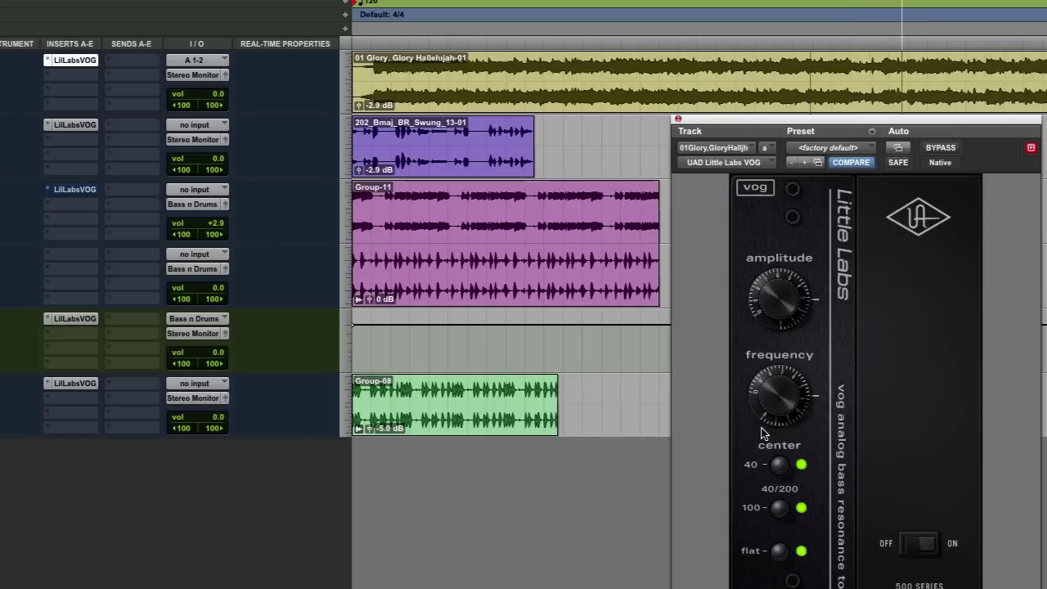
{"action": "left_click_drag", "start_coordinate": [761, 435], "coordinate": [761, 424]}
{"action": "left_click_drag", "start_coordinate": [760, 304], "coordinate": [758, 312]}
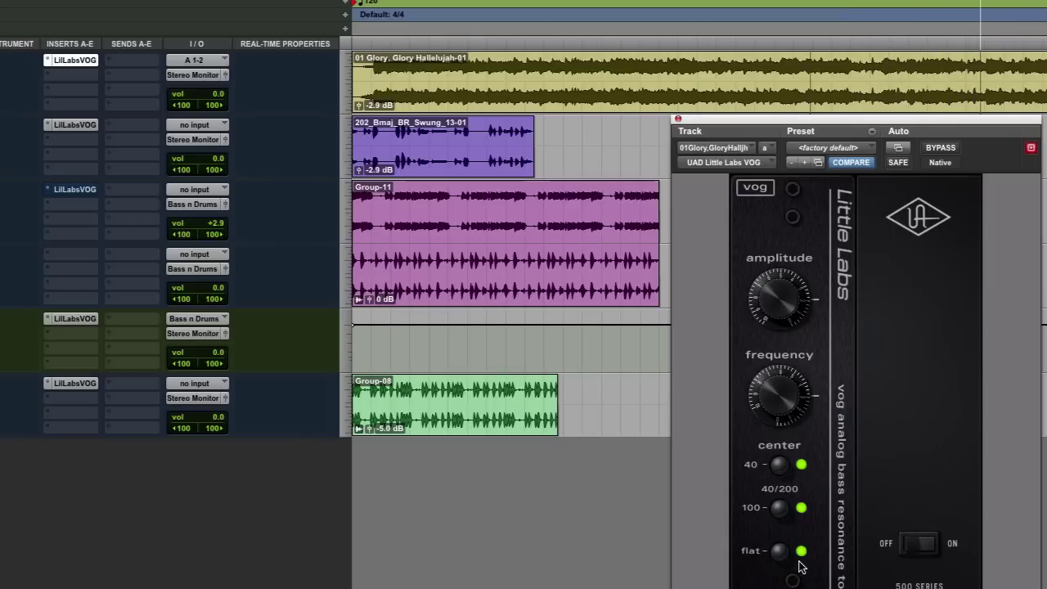
{"action": "left_click", "coordinate": [779, 553]}
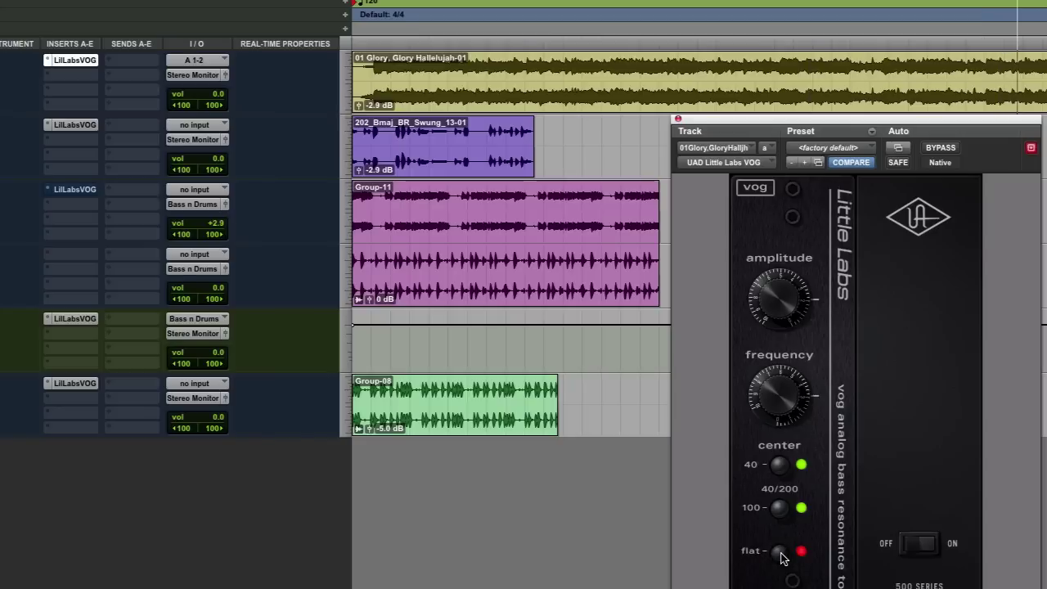
{"action": "left_click", "coordinate": [780, 553]}
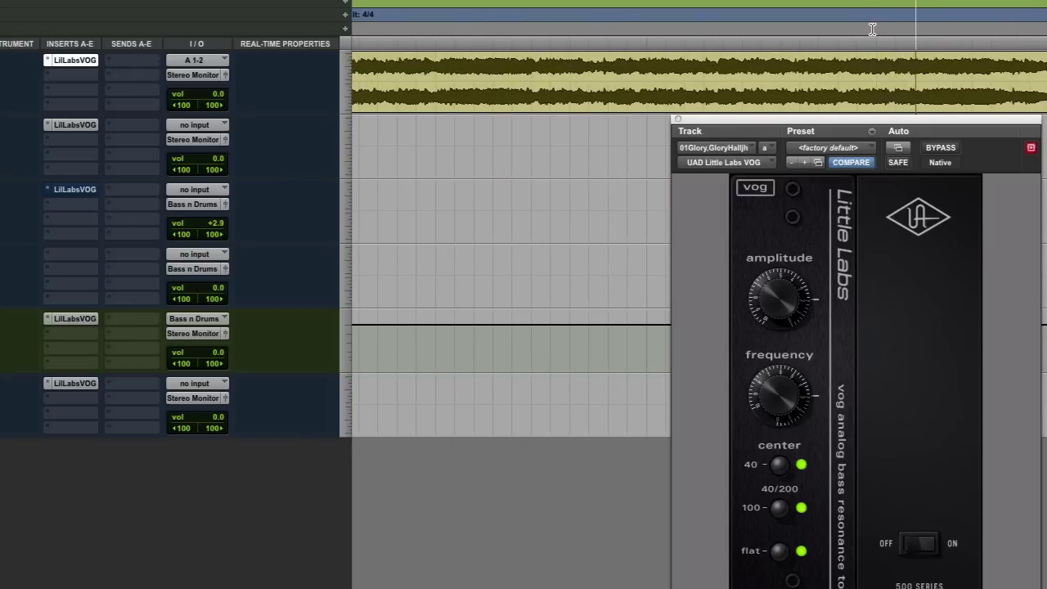
- Restart playback from a later part of the song and A/B the VOG flat setting
{"action": "left_click", "coordinate": [872, 28]}
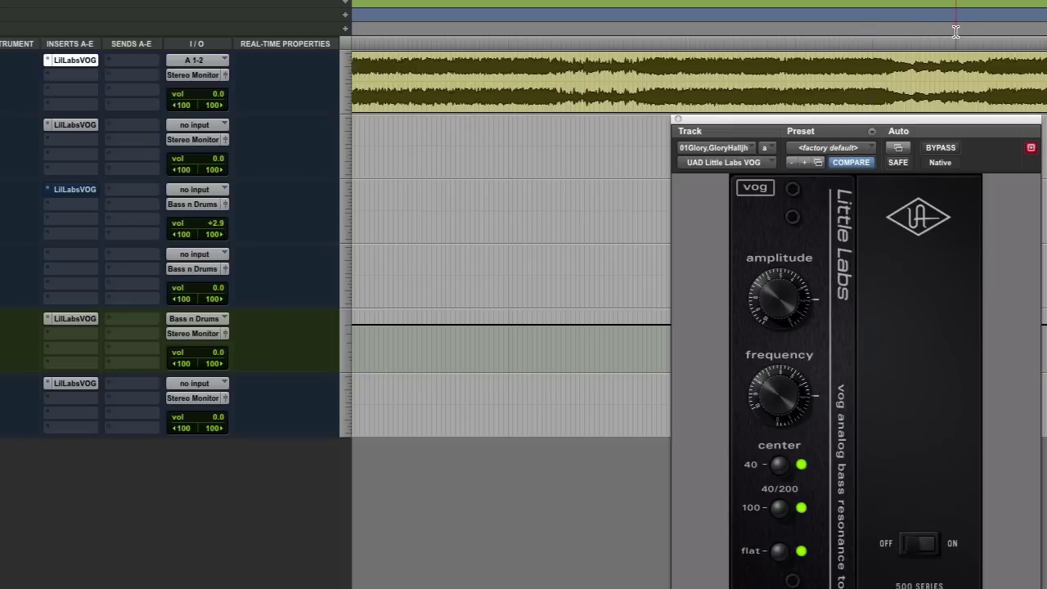
{"action": "left_click", "coordinate": [885, 30]}
{"action": "left_click", "coordinate": [779, 557]}
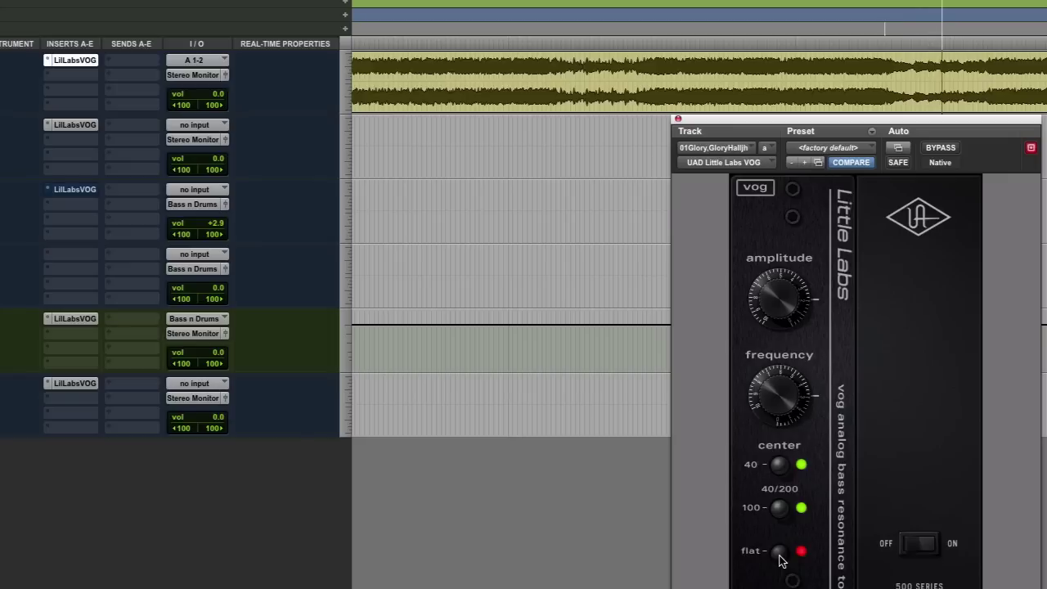
{"action": "left_click", "coordinate": [779, 558]}
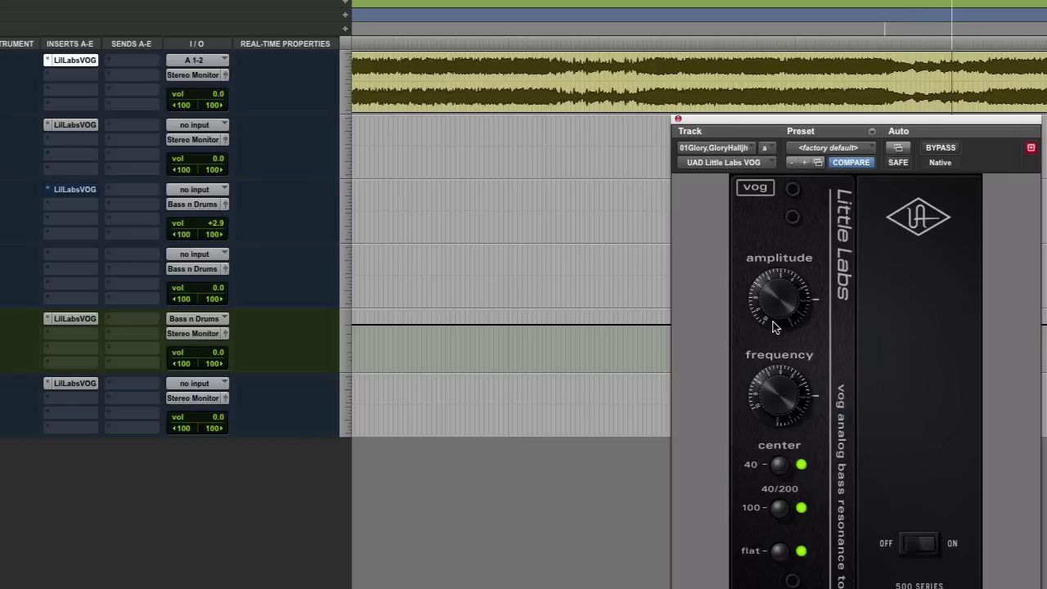
- Tweak the Glory Hallelujah VOG's amplitude and frequency, then compare flat off and on again
{"action": "left_click_drag", "start_coordinate": [771, 299], "coordinate": [778, 367]}
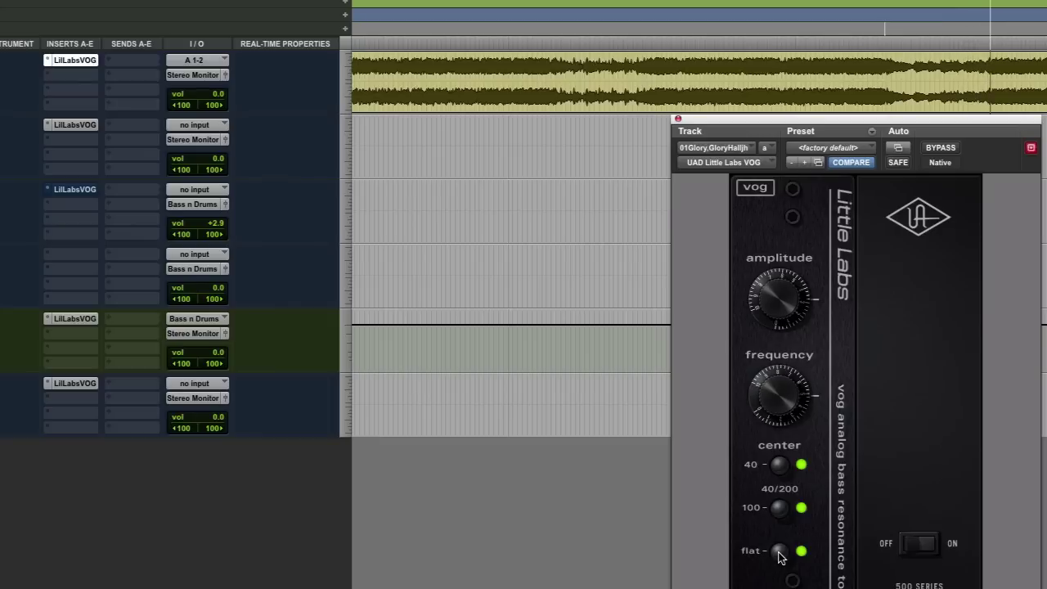
{"action": "left_click", "coordinate": [779, 553]}
{"action": "left_click", "coordinate": [779, 553]}
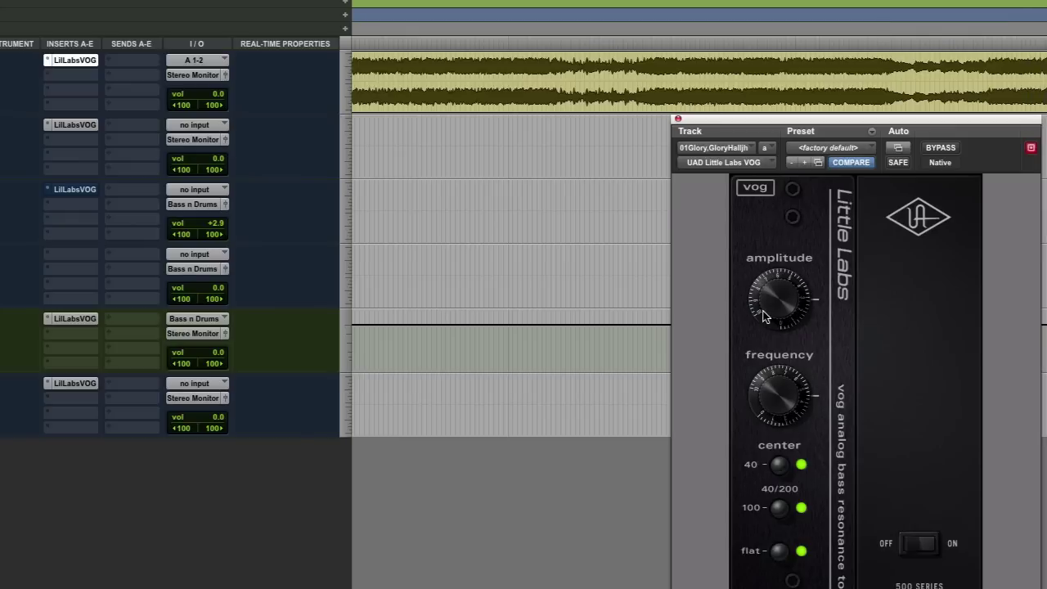
{"action": "left_click", "coordinate": [778, 552]}
{"action": "left_click", "coordinate": [778, 553]}
- Move the VOG window up-left and place the playhead near the song start to show the full clips
{"action": "left_click_drag", "start_coordinate": [856, 121], "coordinate": [838, 19]}
{"action": "left_click", "coordinate": [480, 207]}
{"action": "left_click", "coordinate": [474, 207]}
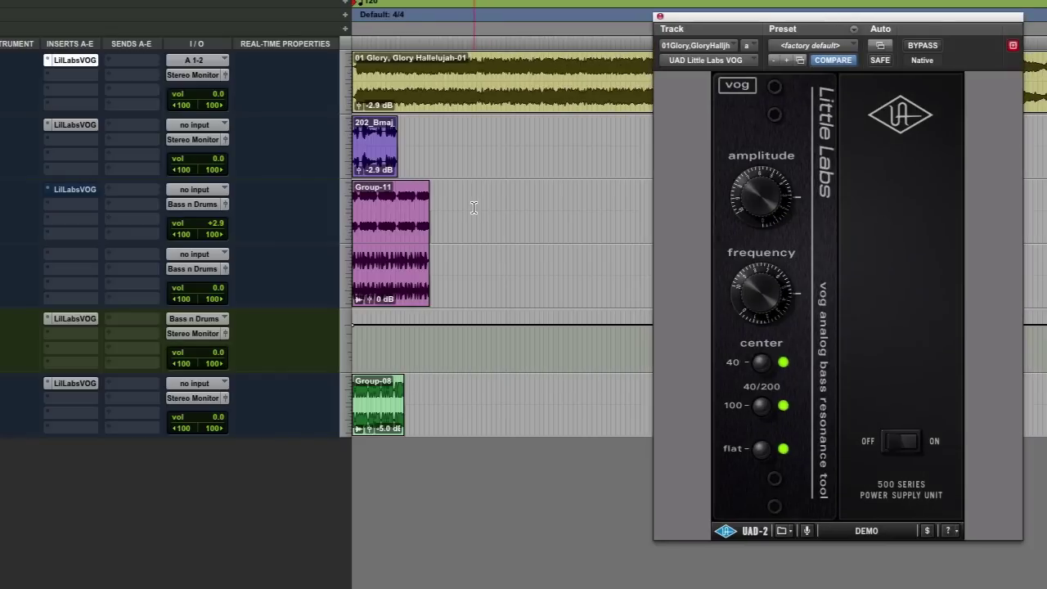